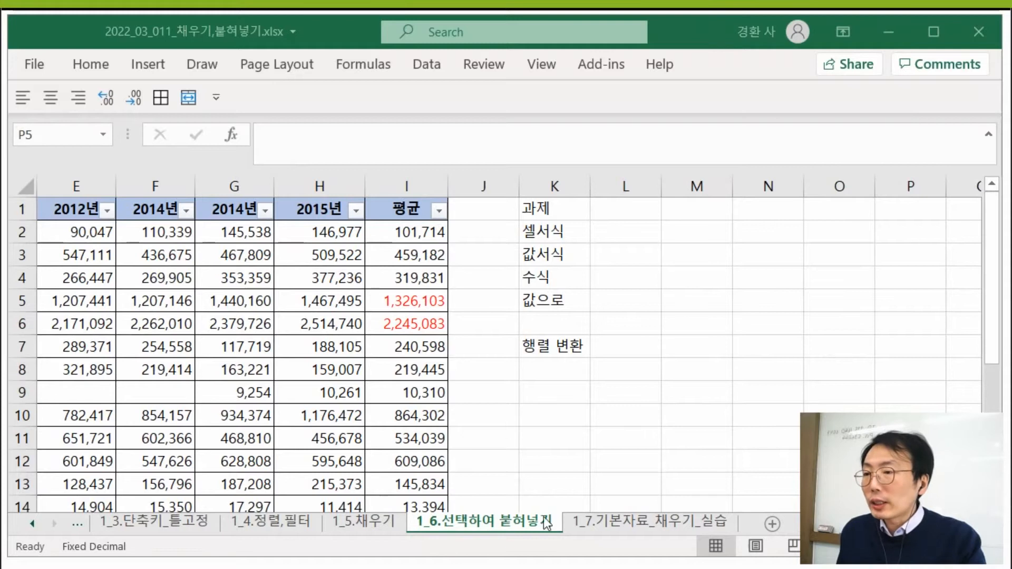
# - Examine the 1_6.선택하여 붙혀넣기 sheet: the data in G1:I11 and the average formula in I2
pyautogui.click(476, 522)
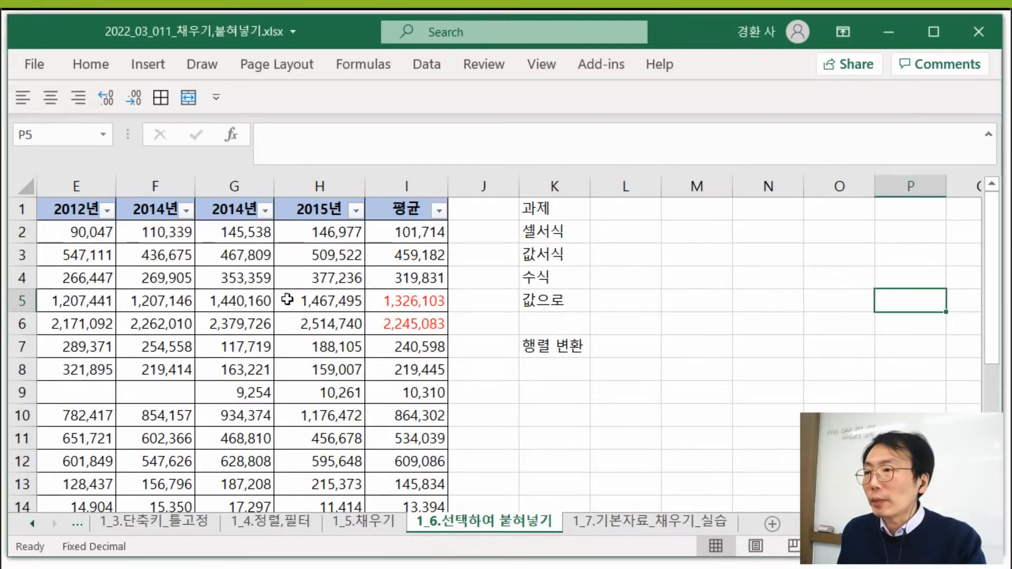
pyautogui.moveTo(232, 210); pyautogui.dragTo(408, 438)
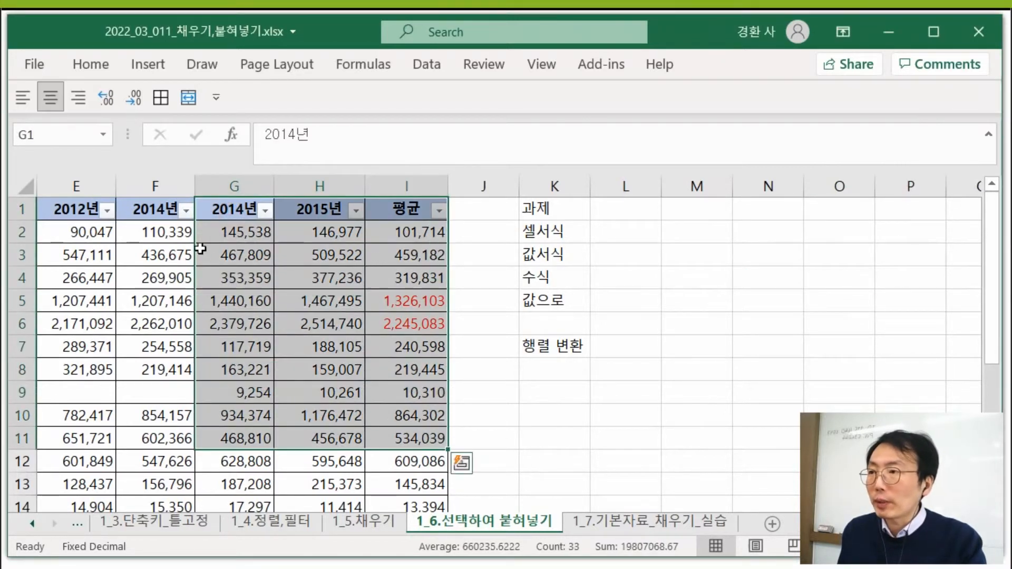
pyautogui.click(237, 232)
pyautogui.click(237, 255)
pyautogui.click(238, 278)
pyautogui.click(247, 311)
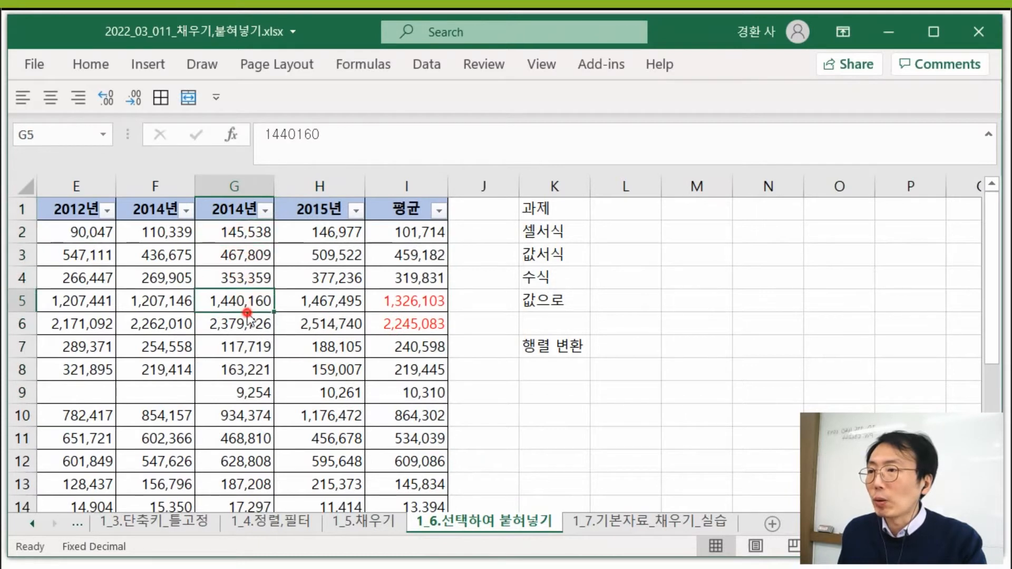
pyautogui.click(417, 234)
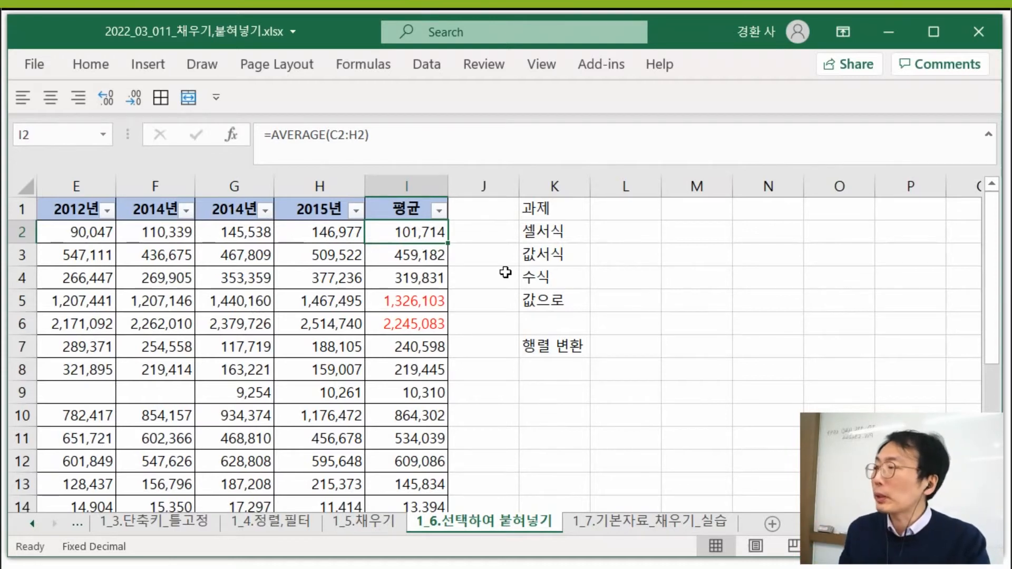
pyautogui.click(638, 272)
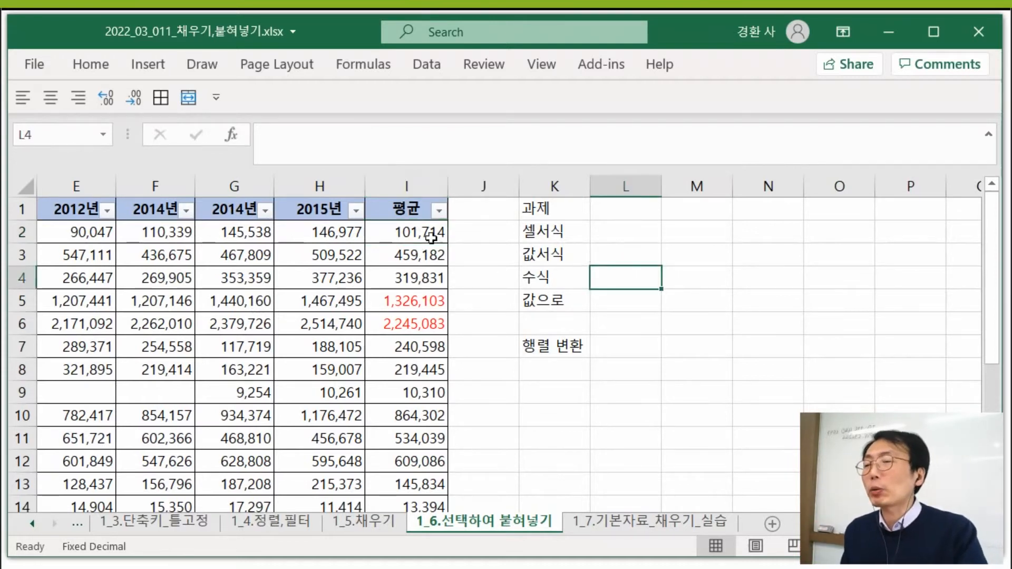
pyautogui.click(231, 207)
pyautogui.moveTo(267, 236); pyautogui.dragTo(404, 417)
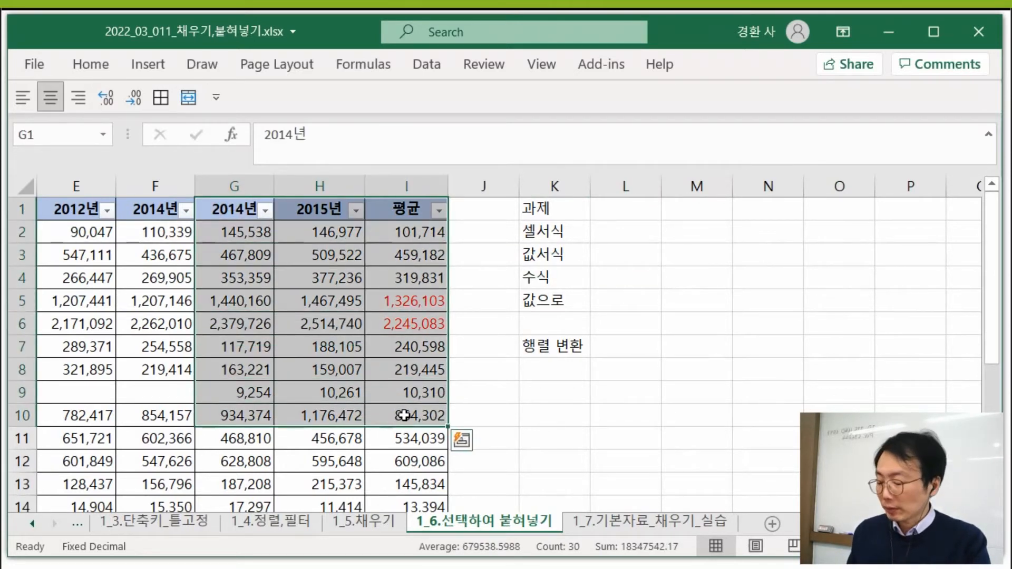
pyautogui.hotkey('ctrl', 'c')
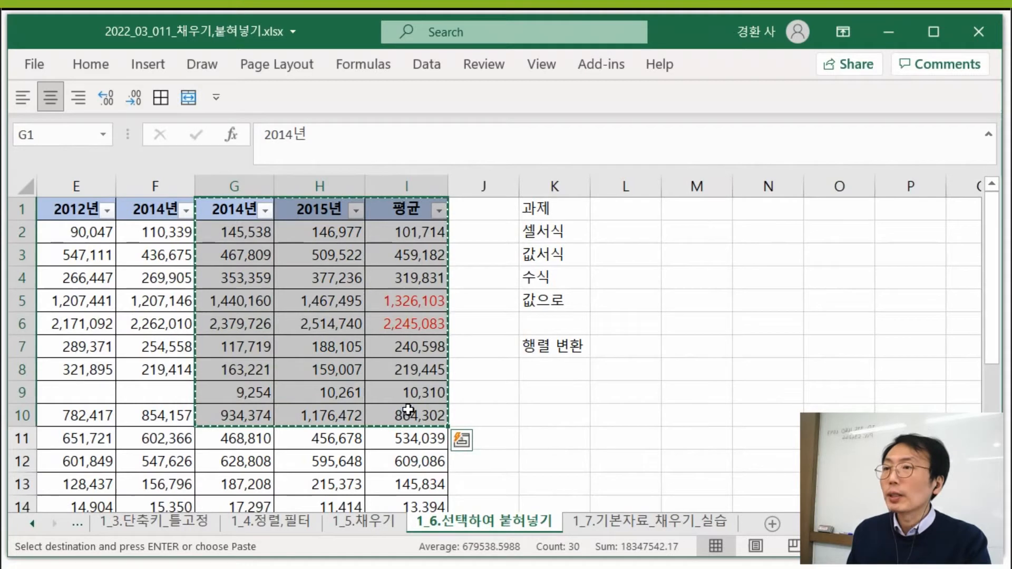
pyautogui.click(684, 210)
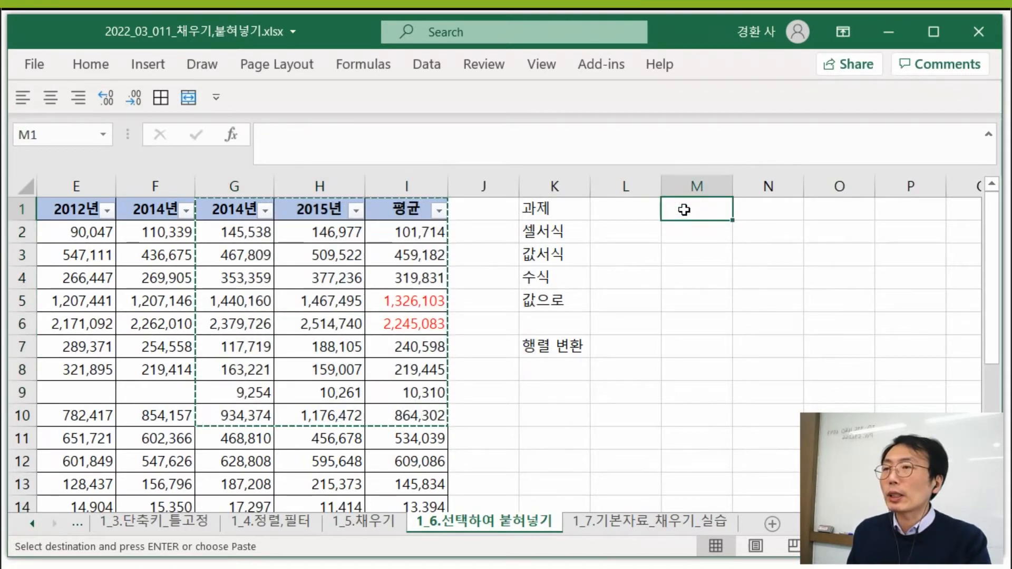
pyautogui.rightClick(684, 210)
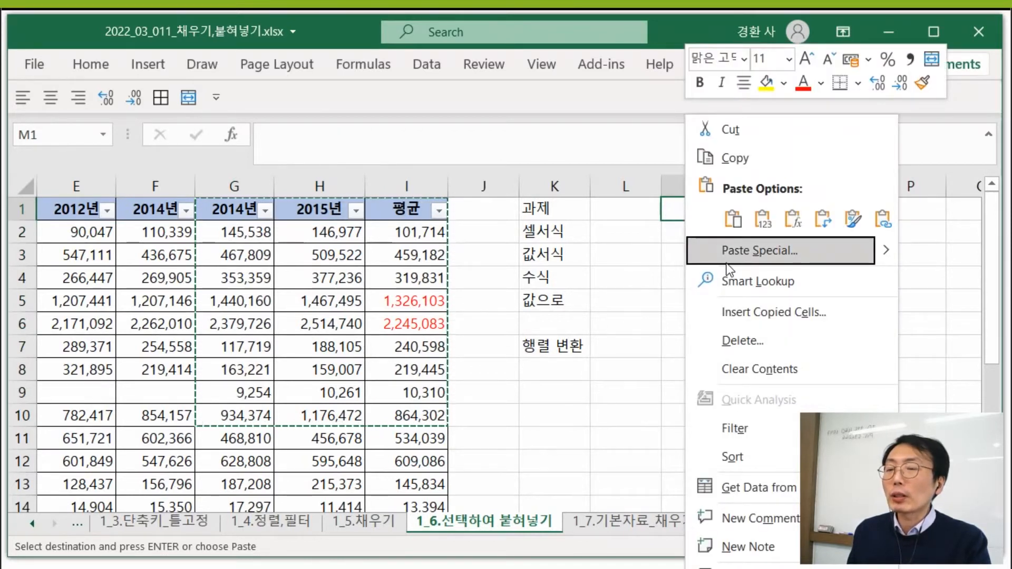
pyautogui.moveTo(886, 255)
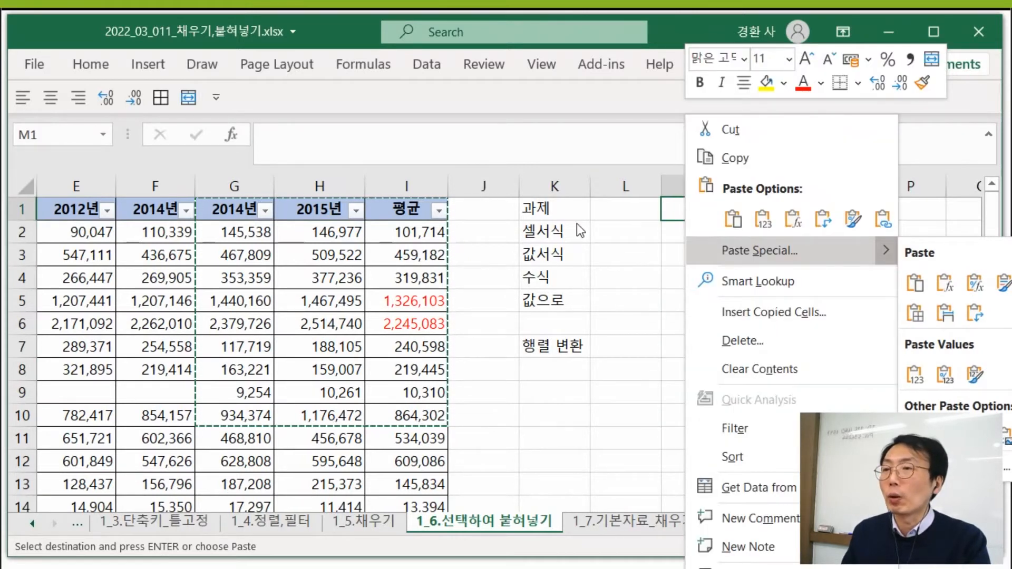
pyautogui.press('Escape')
pyautogui.press('Escape')
# - Copy the range G1:I8, including the 2014년, 2015년 and 평균 headers
pyautogui.click(241, 213)
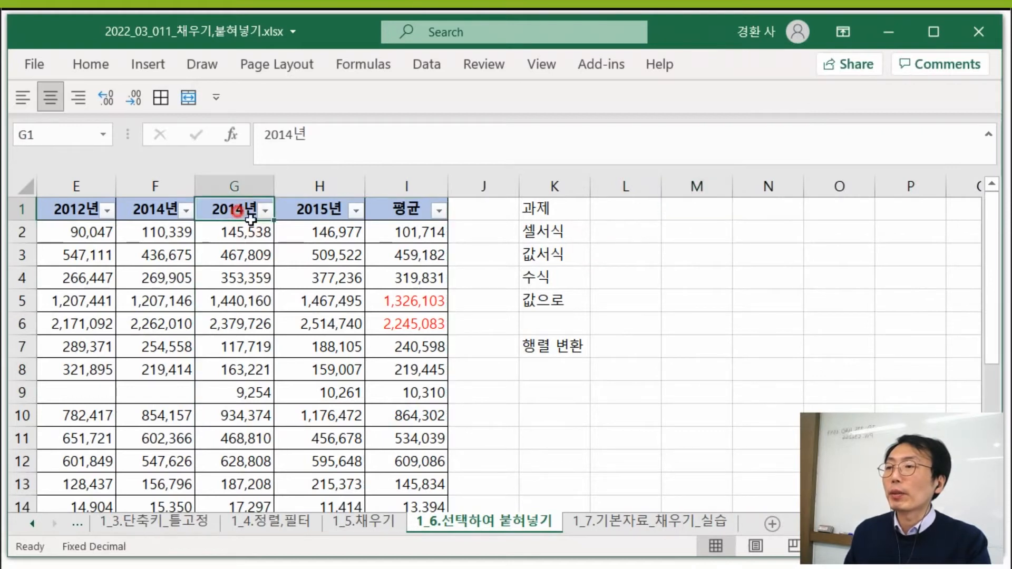
pyautogui.moveTo(241, 214); pyautogui.dragTo(433, 369)
pyautogui.hotkey('ctrl', 'c')
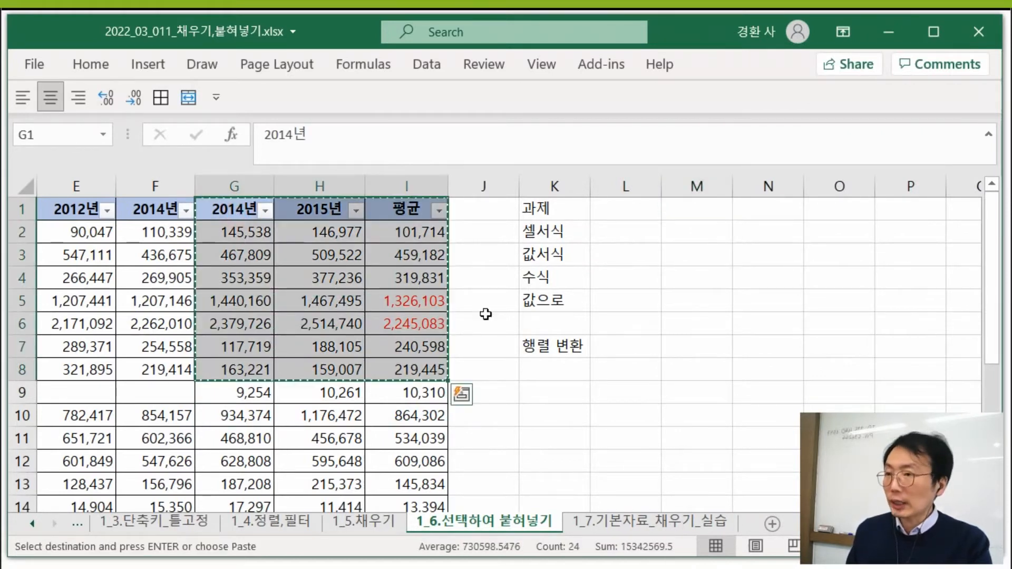
# - Paste the copied range at M1 with Paste Special, using only Values
pyautogui.click(685, 208)
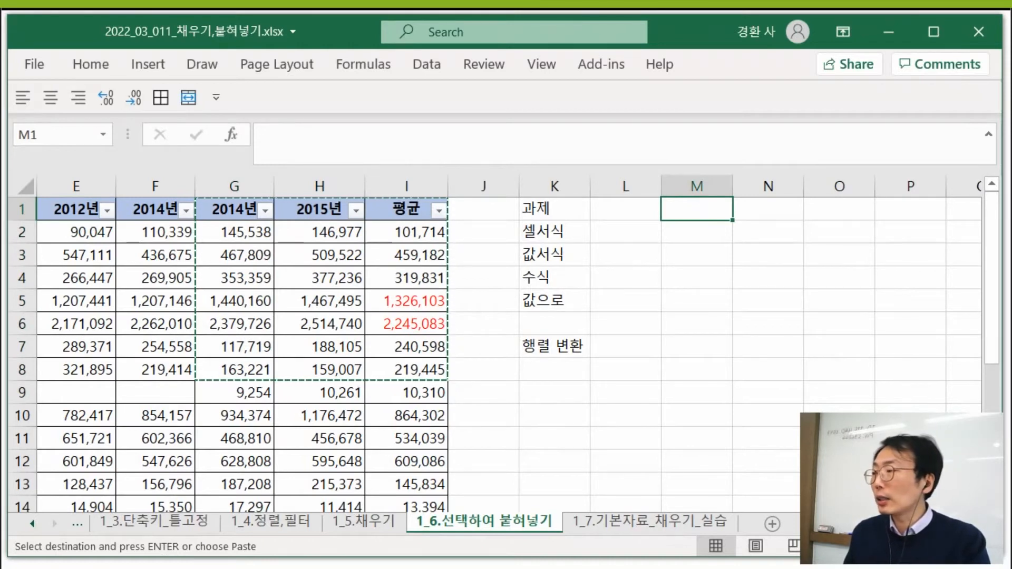
pyautogui.moveTo(0, 390); pyautogui.dragTo(508, 131)
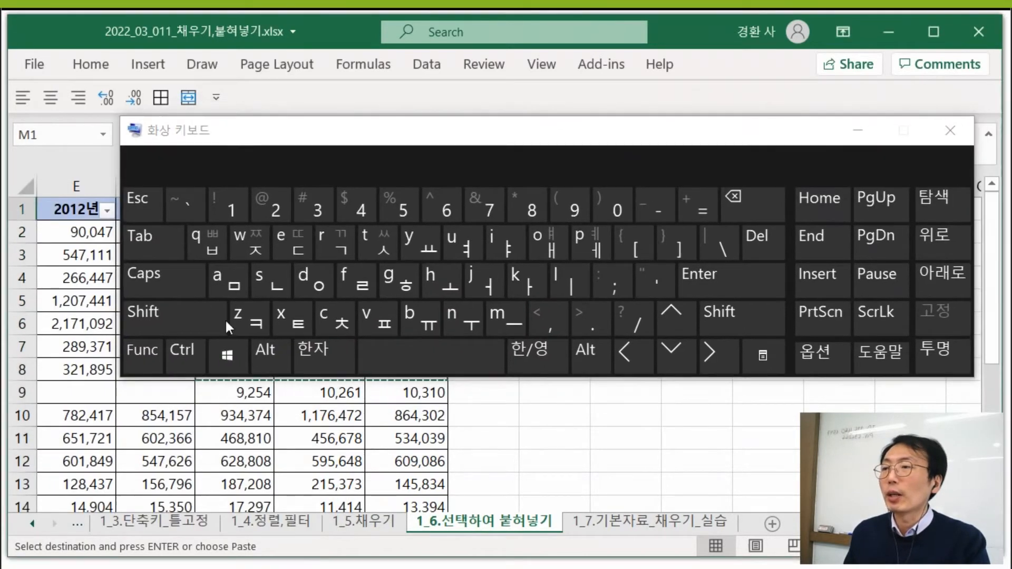
pyautogui.click(267, 355)
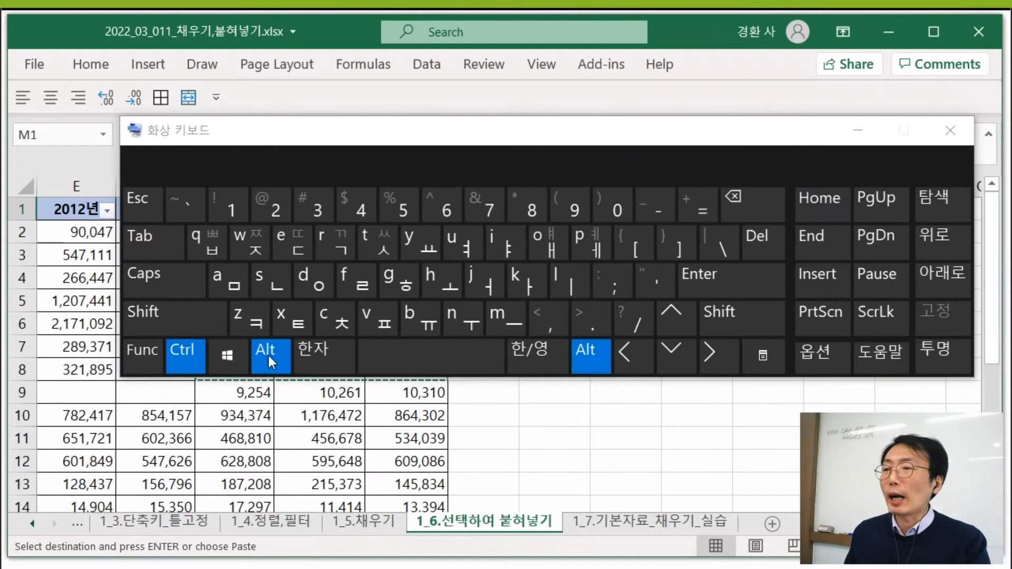
pyautogui.click(363, 320)
pyautogui.moveTo(568, 140); pyautogui.dragTo(500, 567)
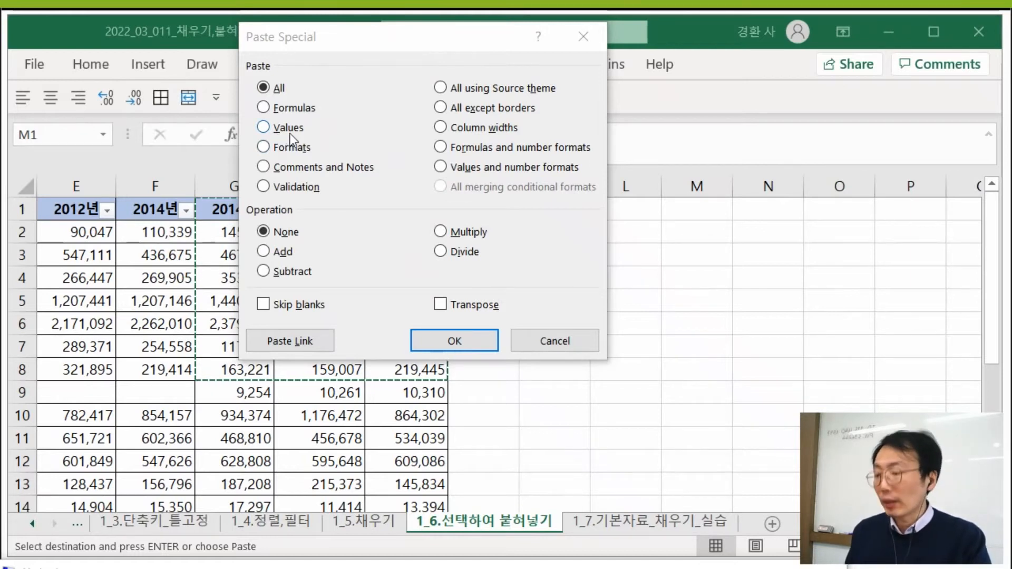
pyautogui.click(387, 37)
pyautogui.press('v')
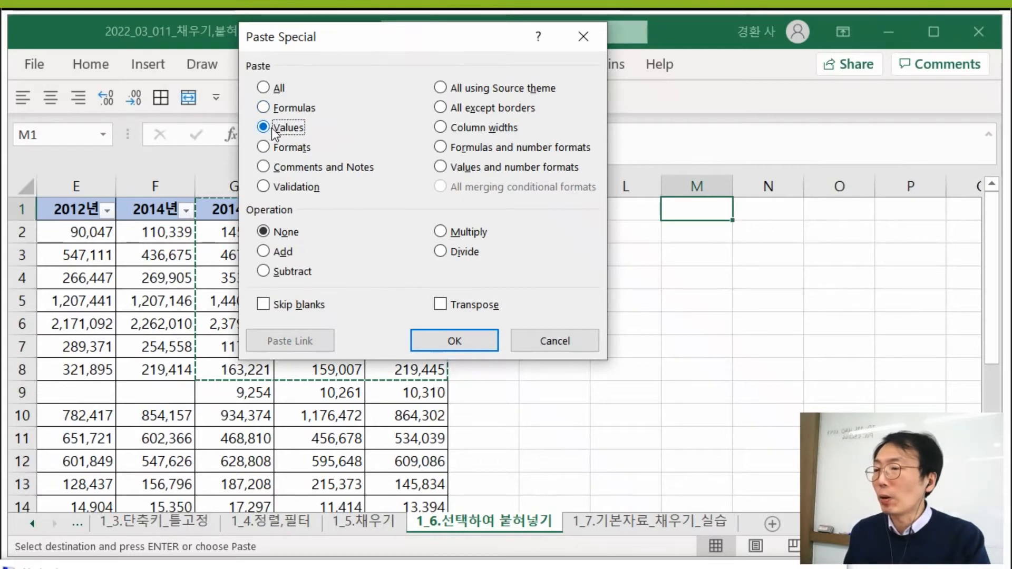
pyautogui.click(454, 340)
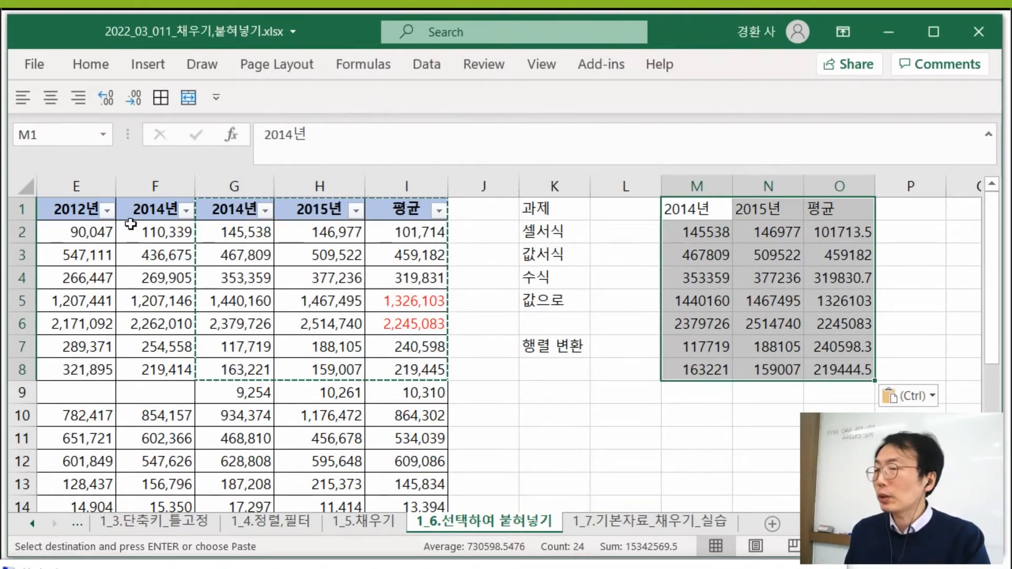
# - Compare the pasted numbers in M2:O8, including average cell O2, with the formatted source numbers in G2:I8
pyautogui.click(849, 234)
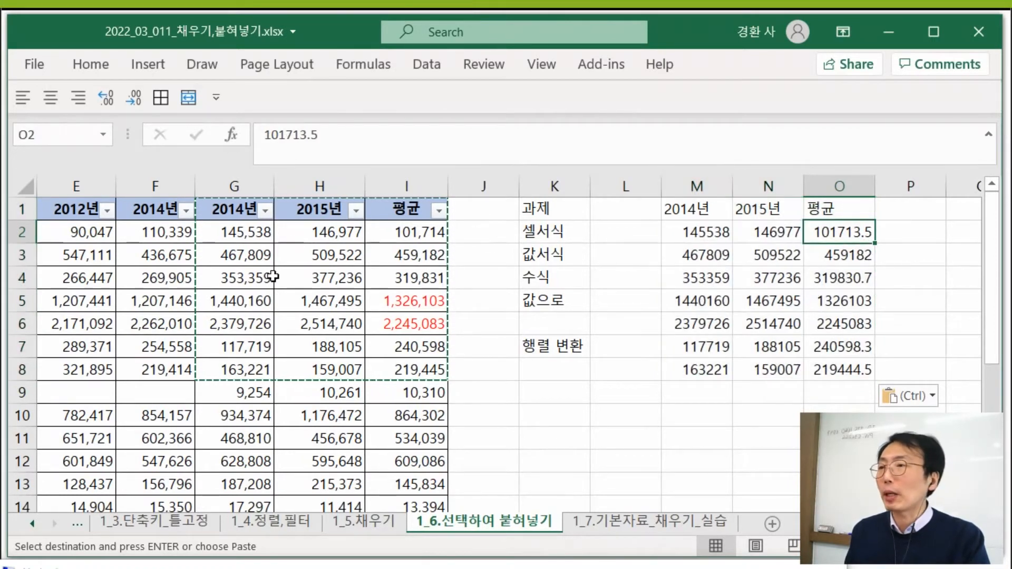
pyautogui.click(247, 234)
pyautogui.moveTo(247, 235); pyautogui.dragTo(427, 370)
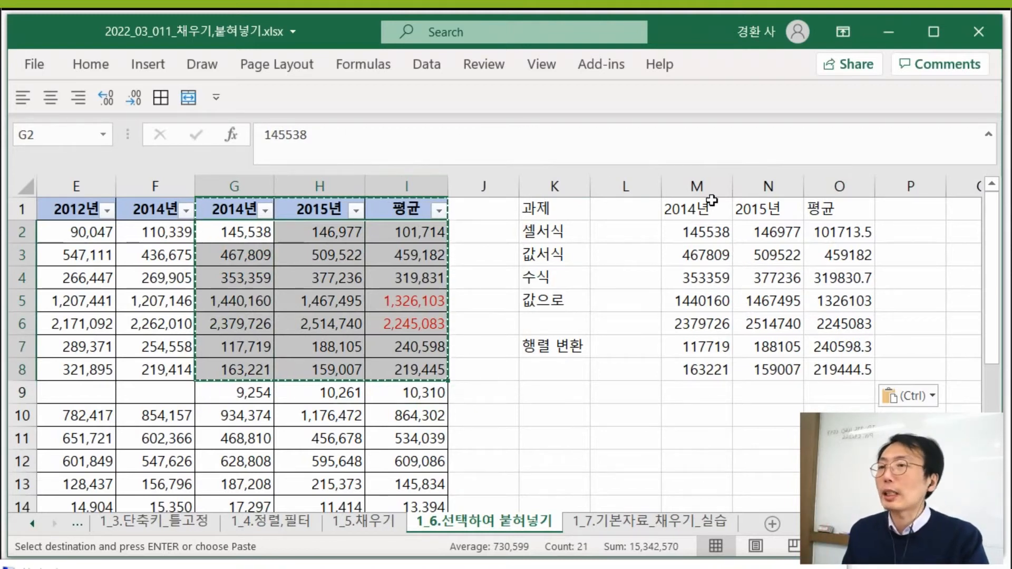
pyautogui.moveTo(706, 232); pyautogui.dragTo(841, 369)
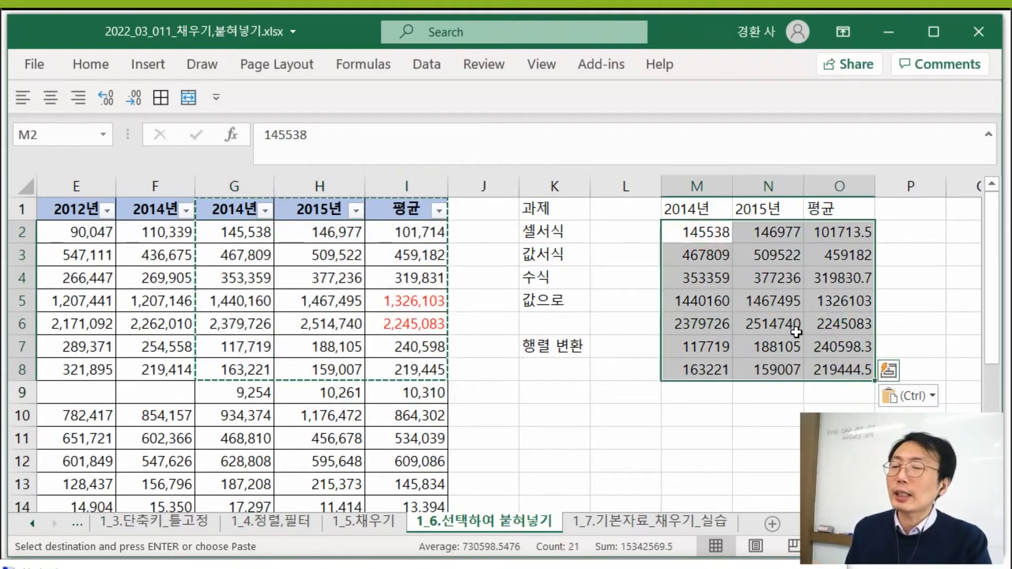
pyautogui.click(795, 331)
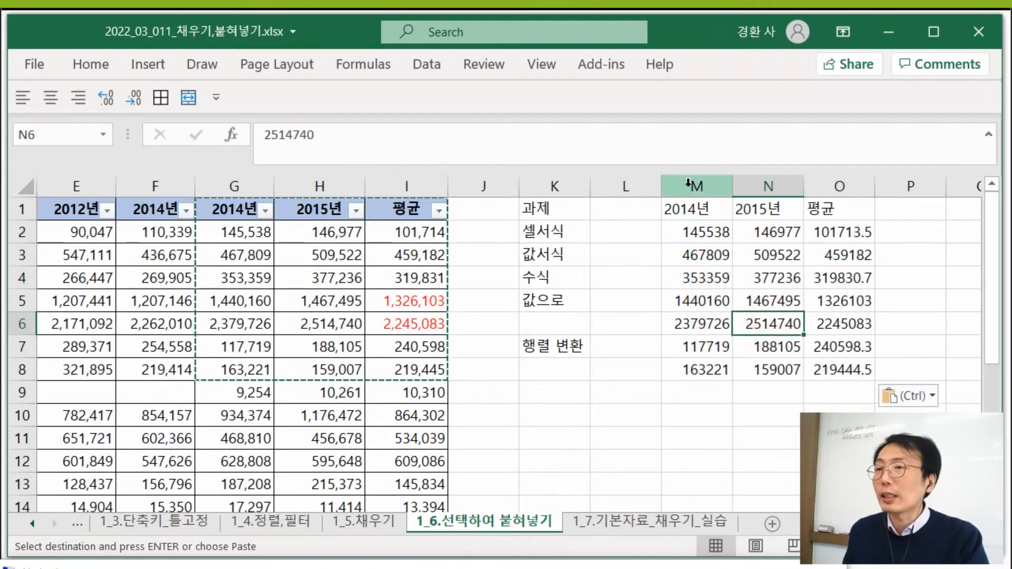
# - Undo the values-only paste in columns M to O
pyautogui.moveTo(688, 183); pyautogui.dragTo(846, 187)
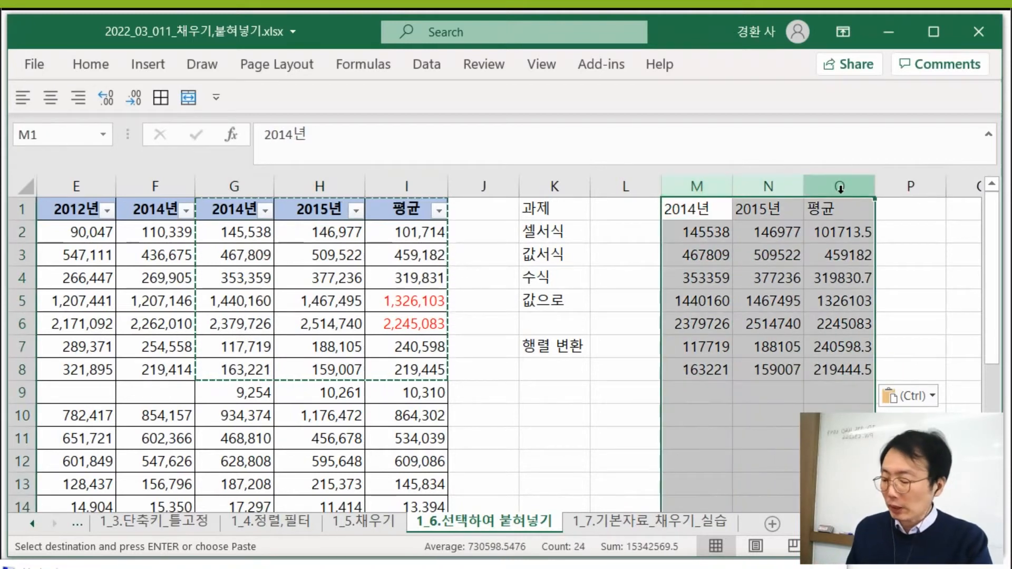
pyautogui.hotkey('ctrl', 'z')
pyautogui.click(817, 271)
# - Paste the copied range G1:I8 at M1 with Paste Special, using Values and number formats
pyautogui.click(237, 210)
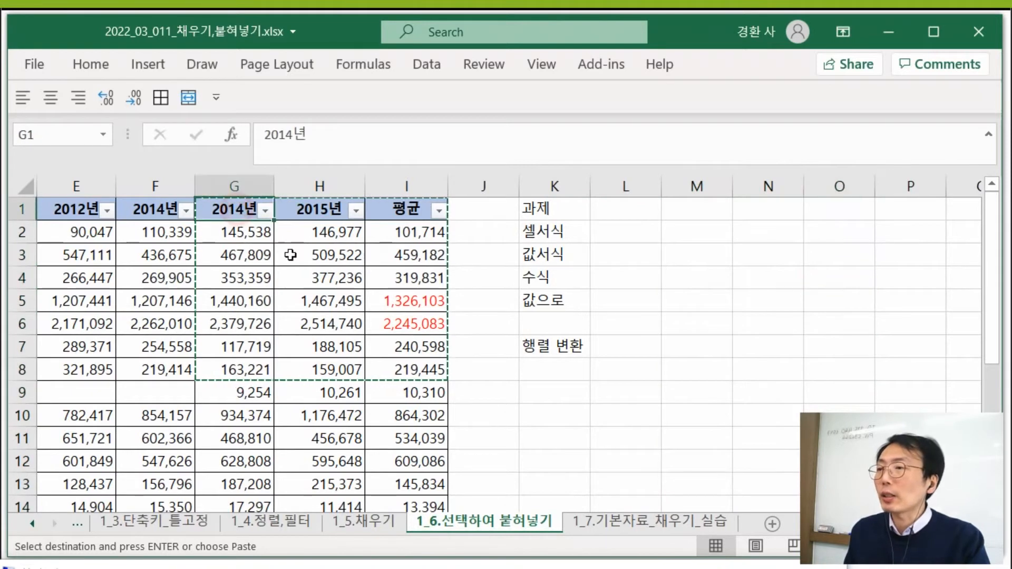
pyautogui.moveTo(290, 255); pyautogui.dragTo(395, 370)
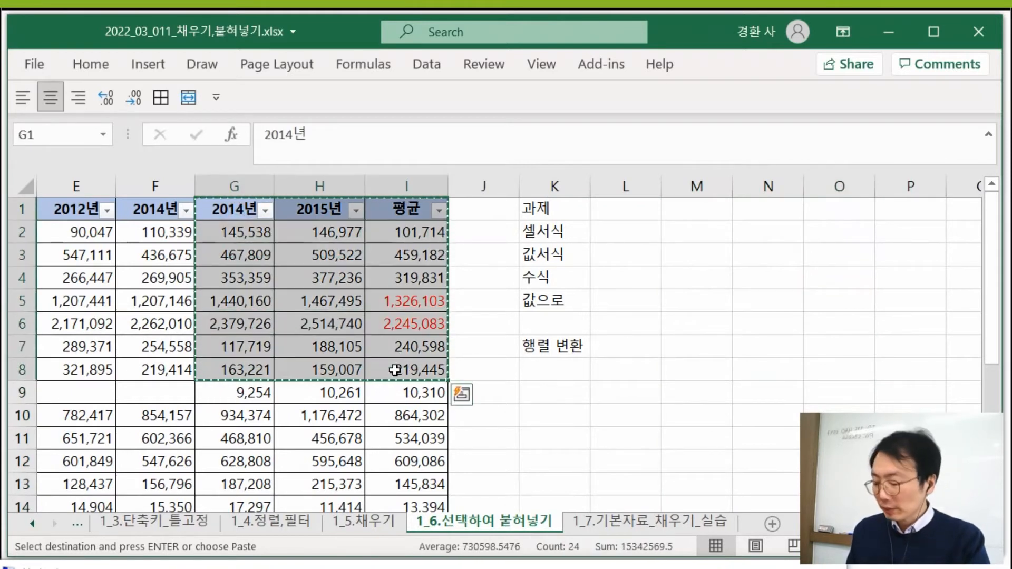
pyautogui.click(663, 211)
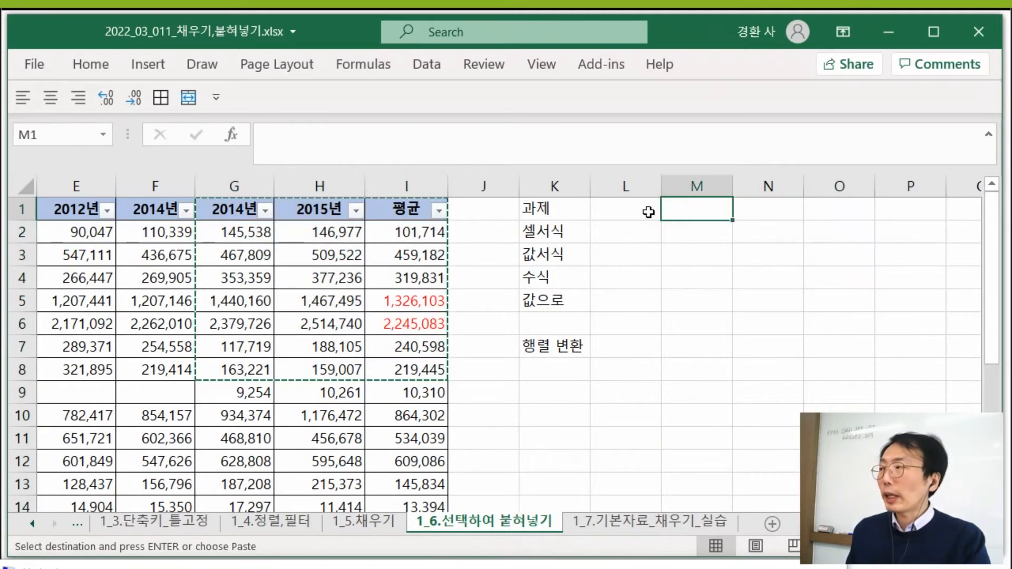
pyautogui.hotkey('ctrl', 'alt', 'v')
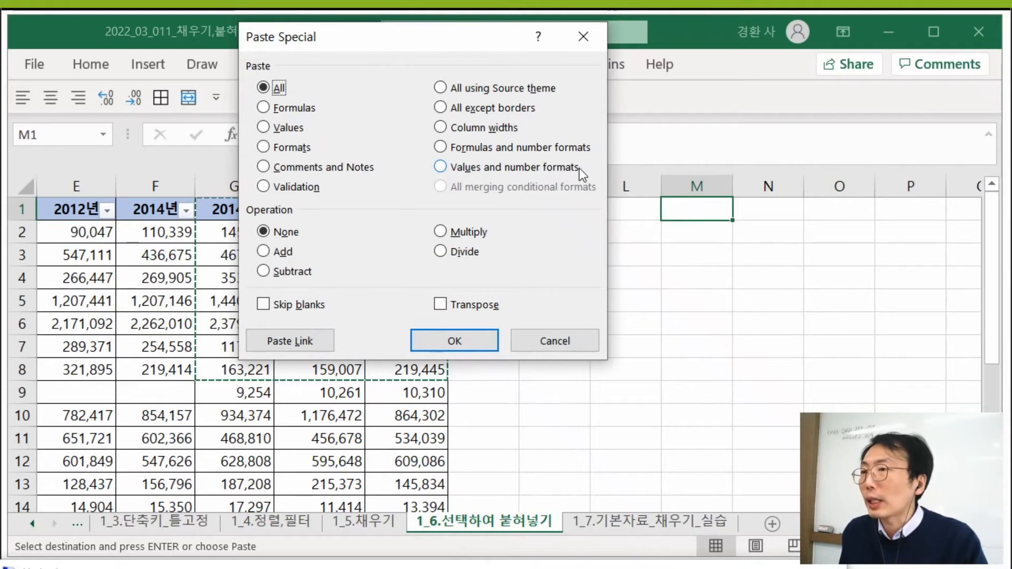
pyautogui.click(471, 167)
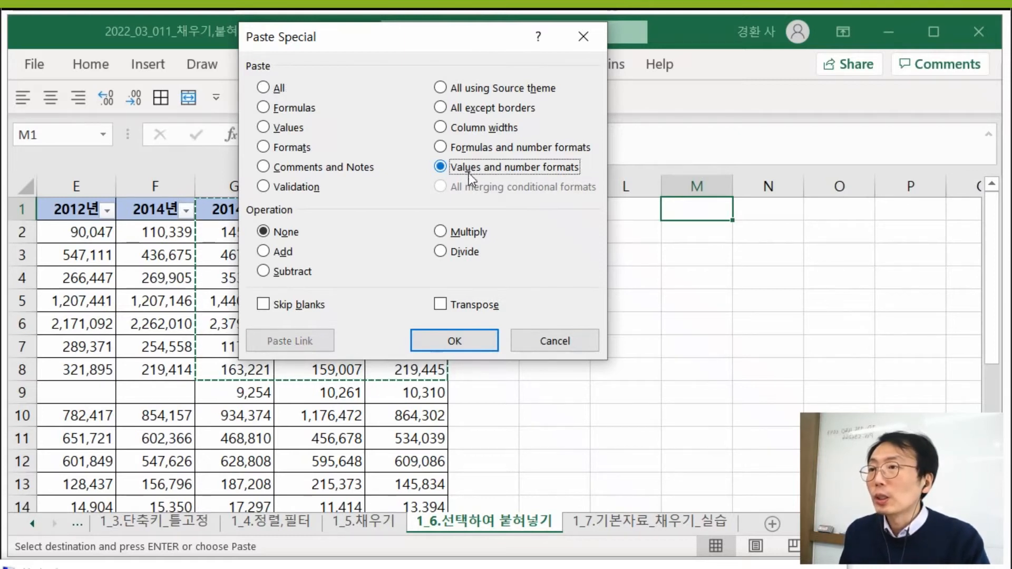
pyautogui.click(456, 341)
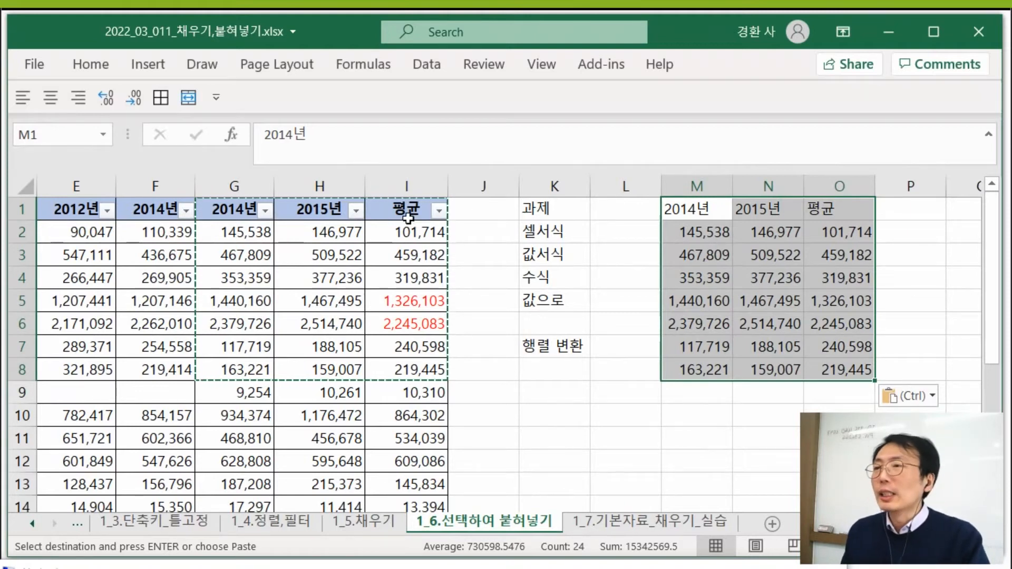
# - Inspect the formulas and red formatting of the average cells I5 and I6
pyautogui.click(419, 303)
pyautogui.click(411, 318)
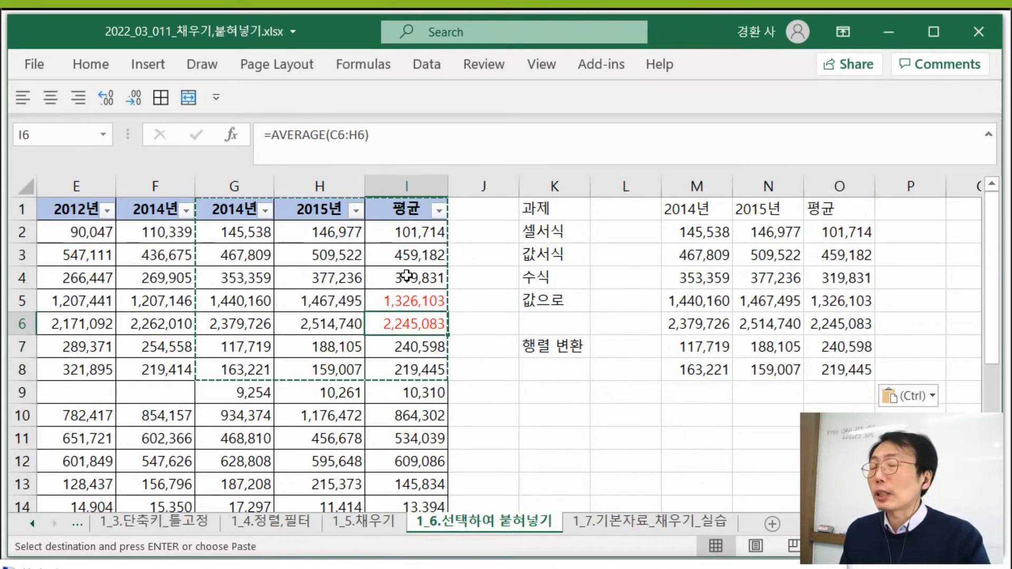
pyautogui.click(413, 304)
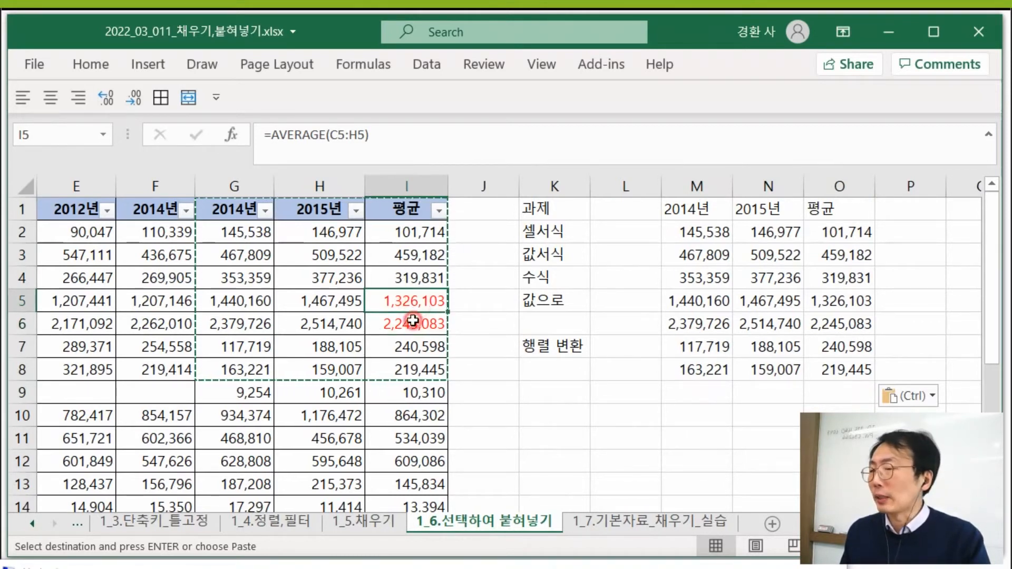
pyautogui.click(412, 320)
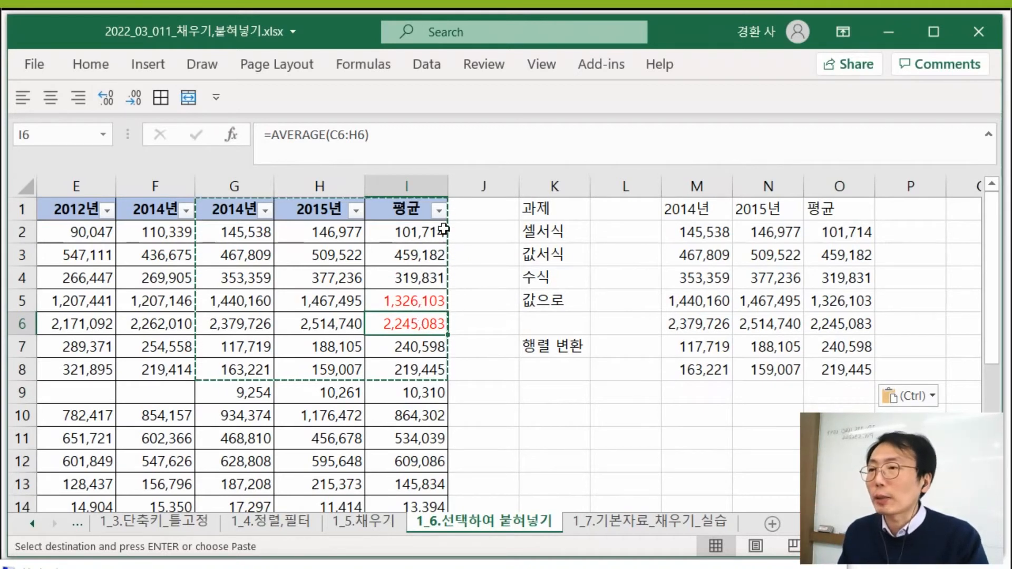
pyautogui.click(487, 187)
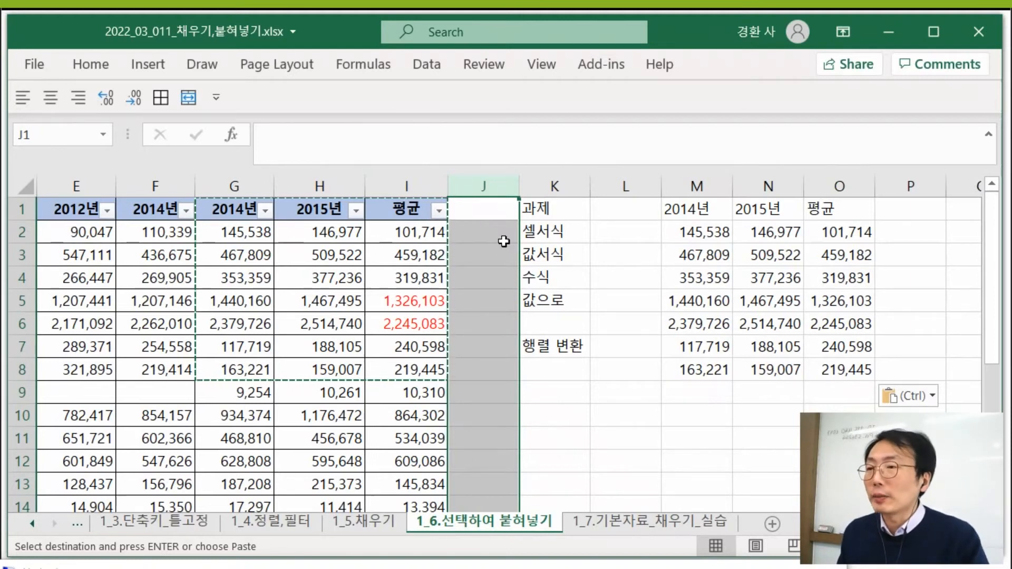
pyautogui.click(470, 221)
pyautogui.write('wo')
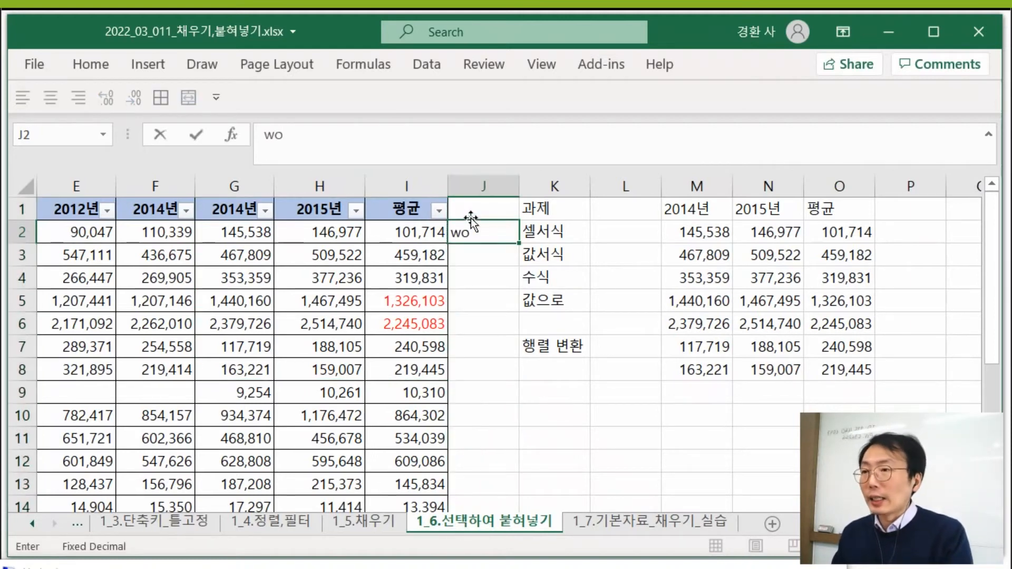
pyautogui.press('Escape')
pyautogui.moveTo(422, 232); pyautogui.dragTo(394, 352)
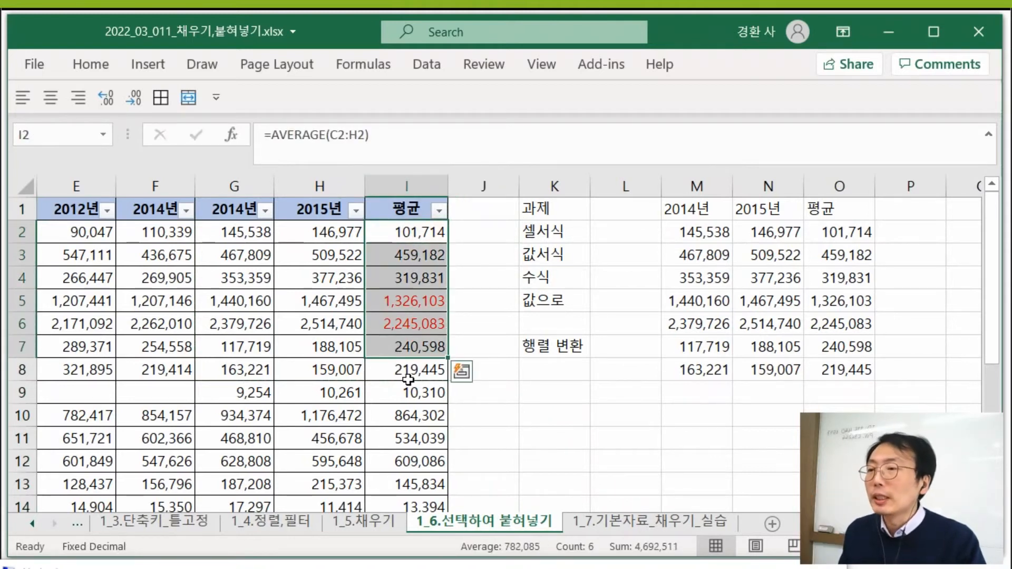
pyautogui.moveTo(413, 372); pyautogui.dragTo(414, 482)
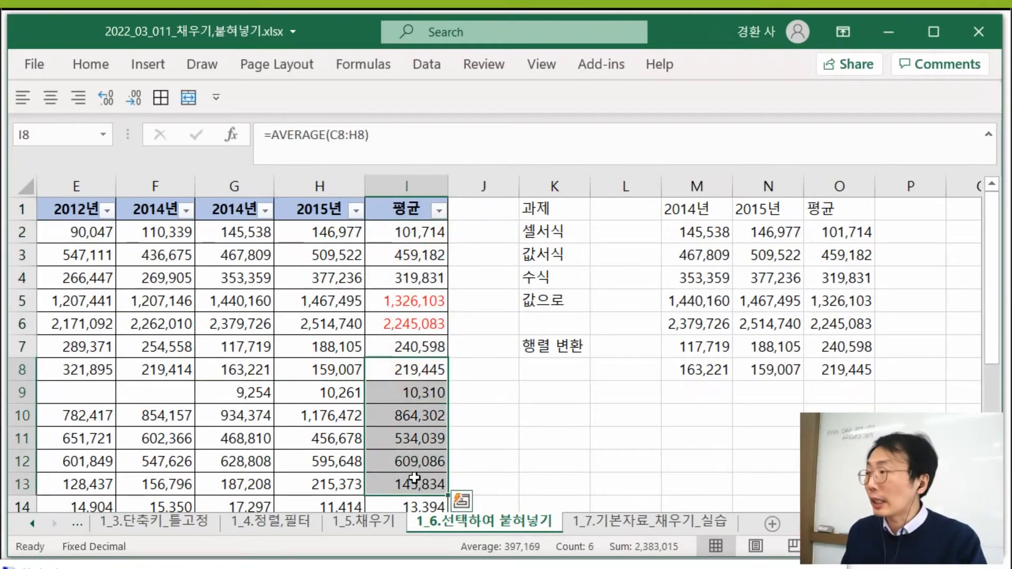
pyautogui.moveTo(410, 235); pyautogui.dragTo(406, 350)
# - Fill the 2015년 cells H2:H8 with a light blue background color
pyautogui.moveTo(323, 231); pyautogui.dragTo(332, 365)
pyautogui.rightClick(332, 365)
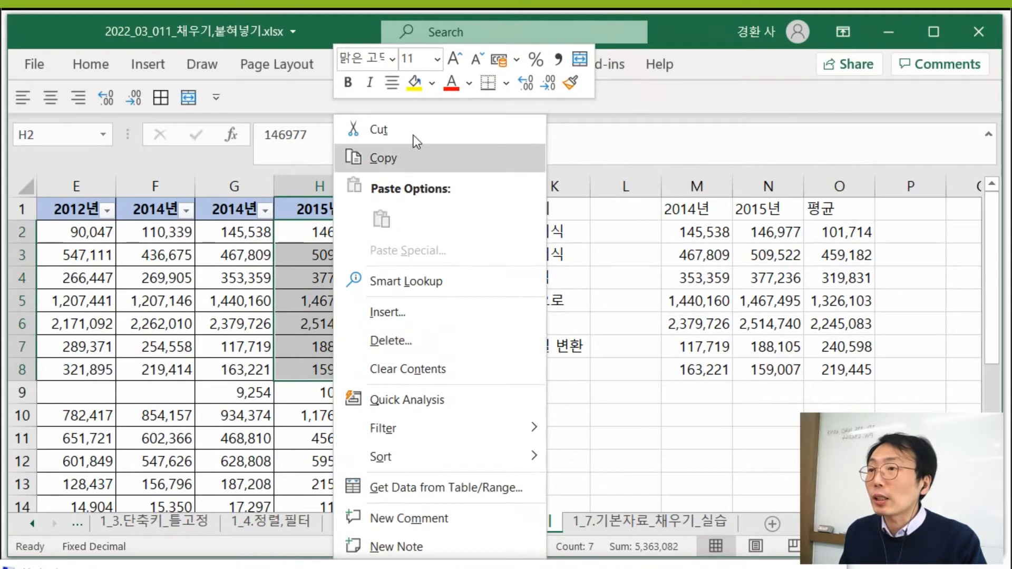
pyautogui.click(431, 84)
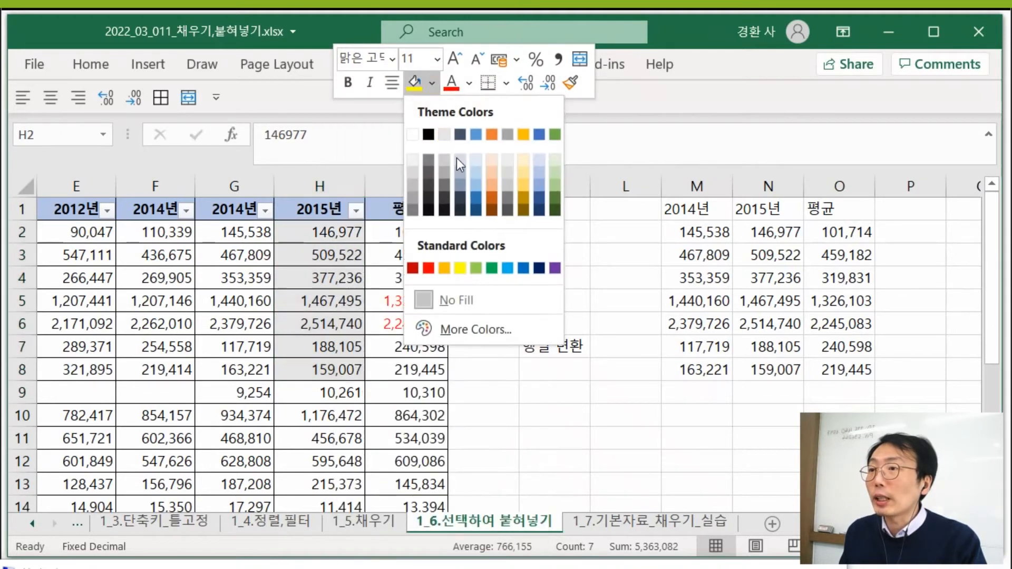
pyautogui.click(475, 162)
# - Fill cells H9:H13 in the 2015년 column with the standard yellow background color
pyautogui.moveTo(340, 390); pyautogui.dragTo(328, 483)
pyautogui.rightClick(328, 466)
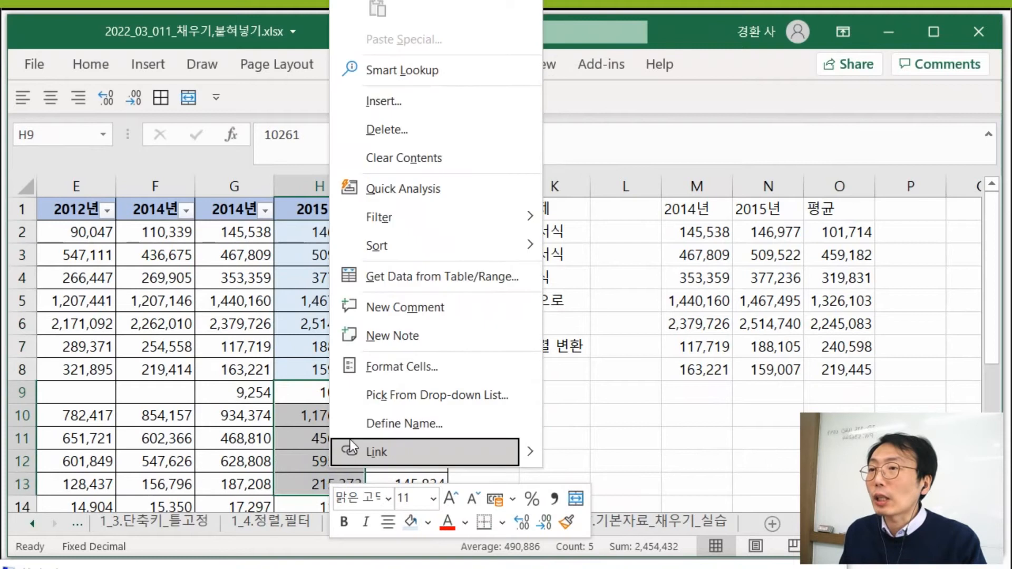
pyautogui.click(428, 522)
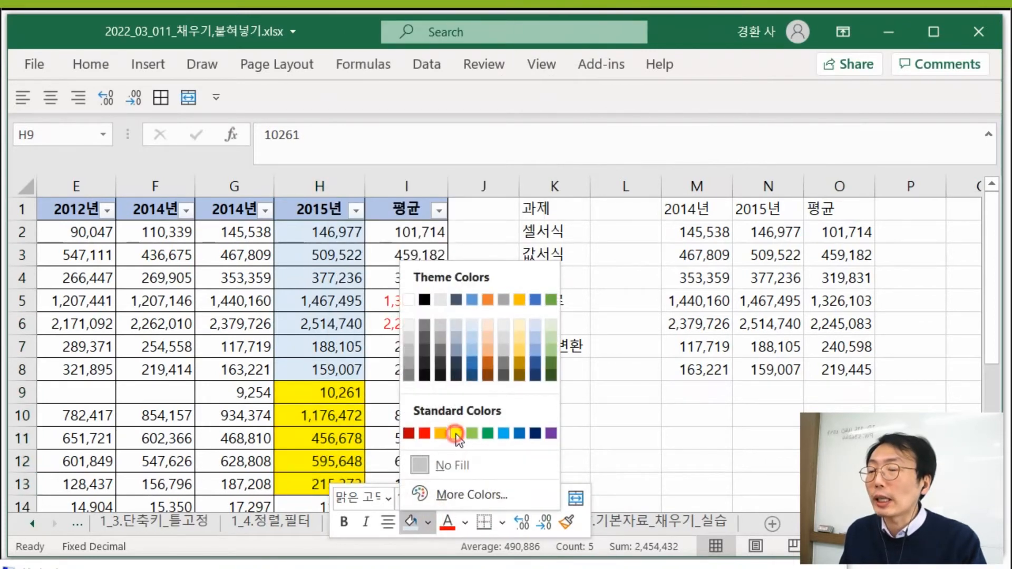
pyautogui.click(454, 433)
pyautogui.click(521, 393)
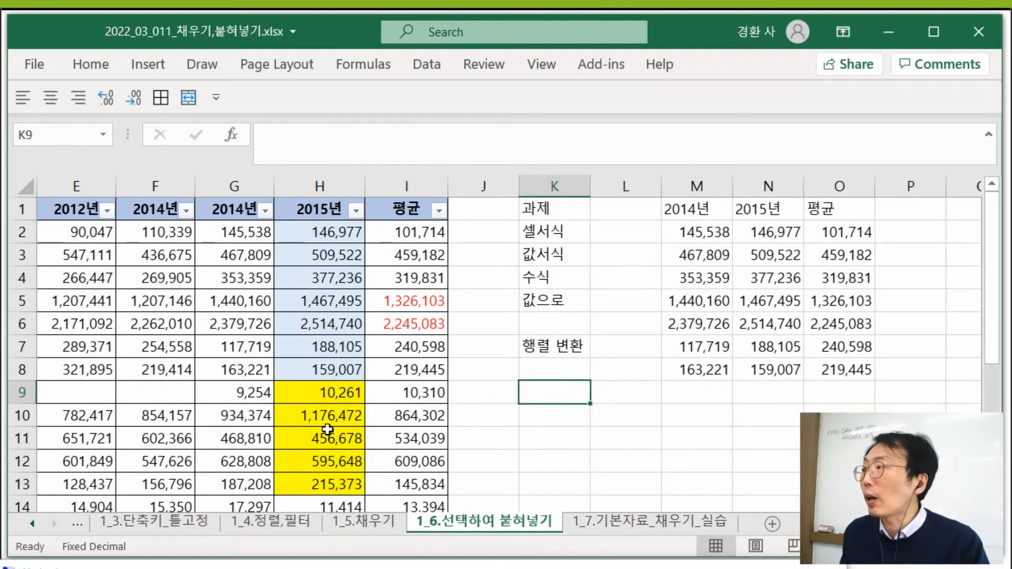
# - Enter the header 재직퇴직 in J1 and the text 재직 in J2
pyautogui.click(490, 210)
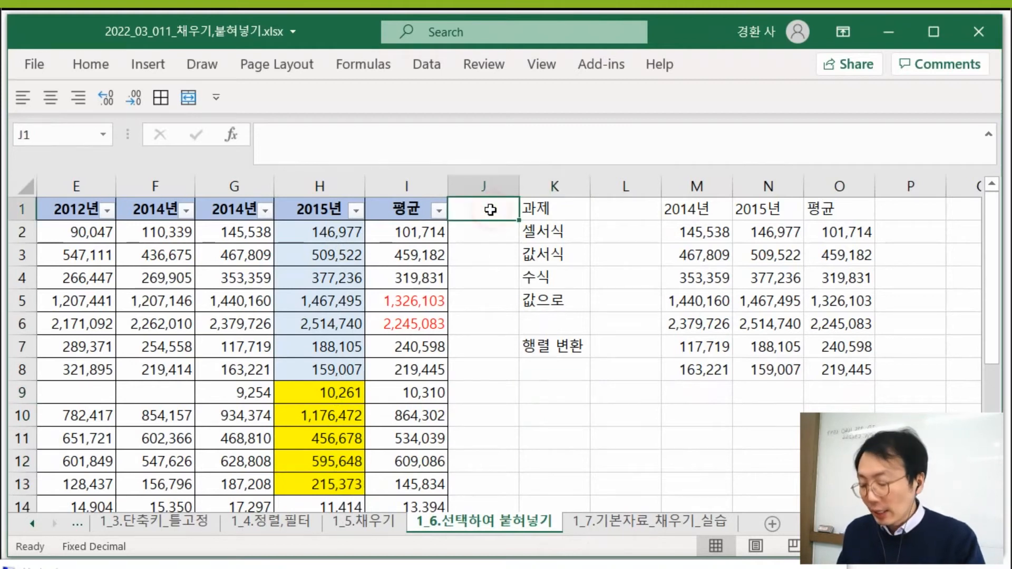
pyautogui.write('wo')
pyautogui.press('BackSpace')
pyautogui.press('BackSpace')
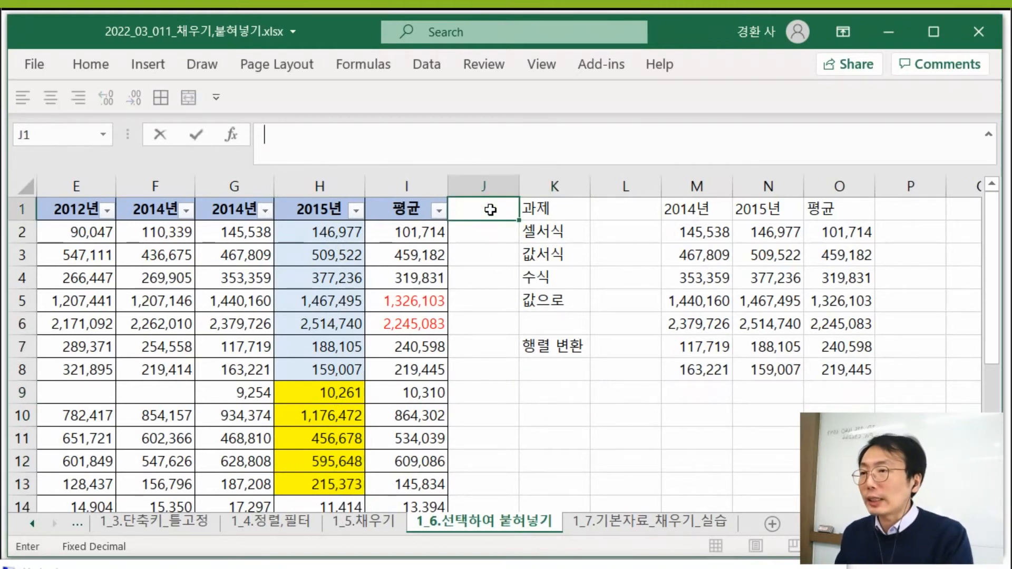
pyautogui.write('재직초')
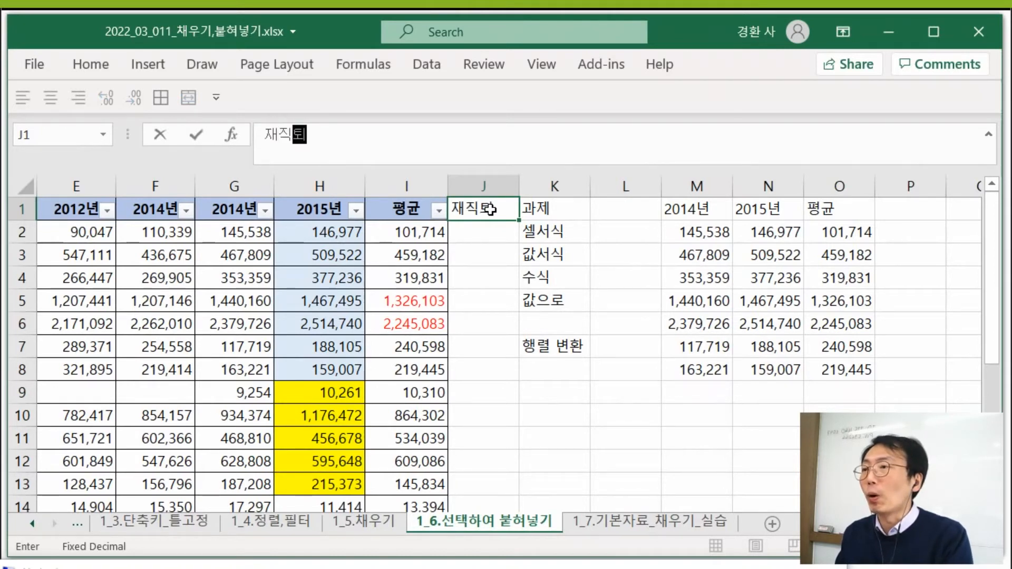
pyautogui.write('직')
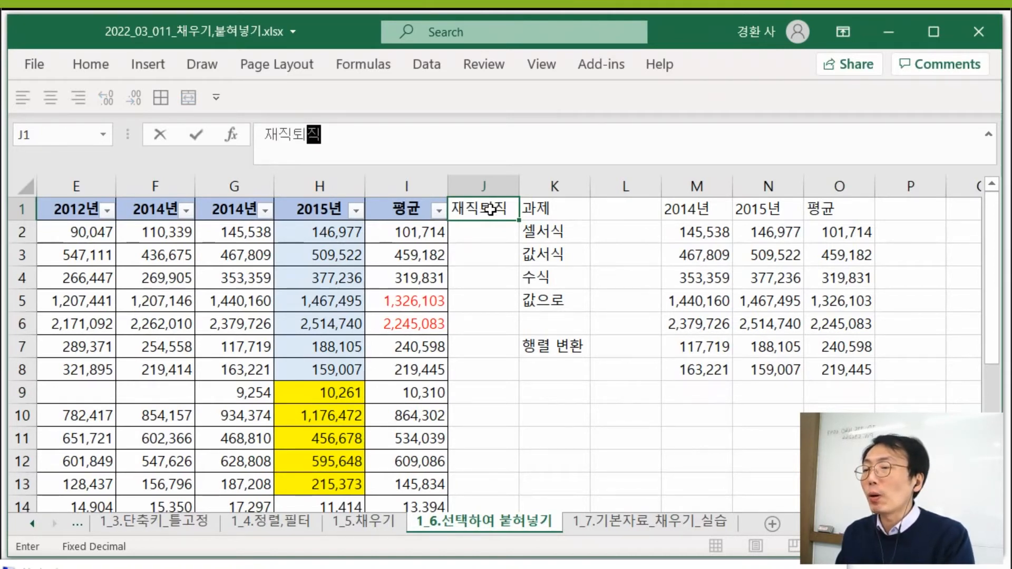
pyautogui.press('Return')
pyautogui.write('재직')
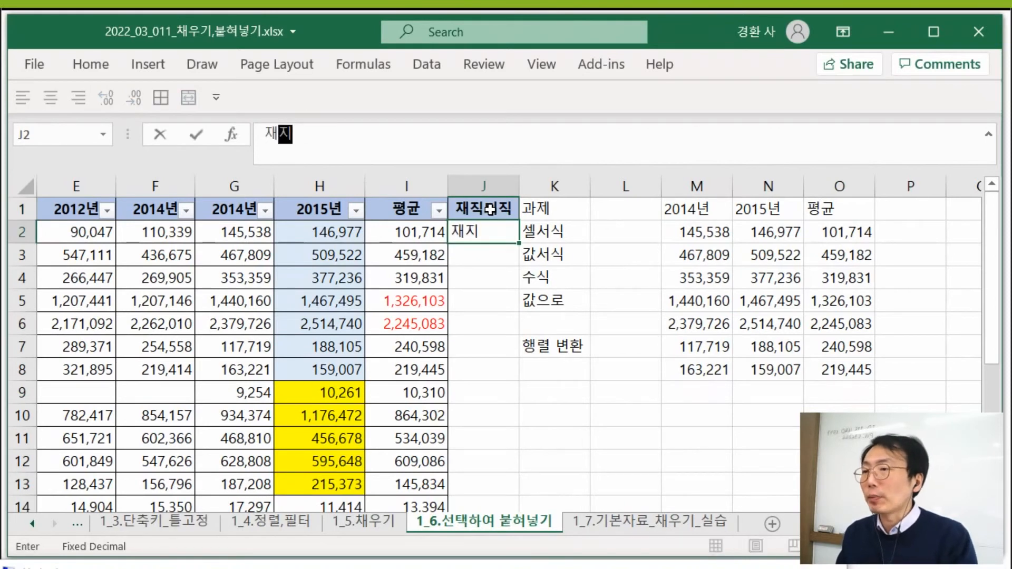
pyautogui.press('Return')
pyautogui.press('Up')
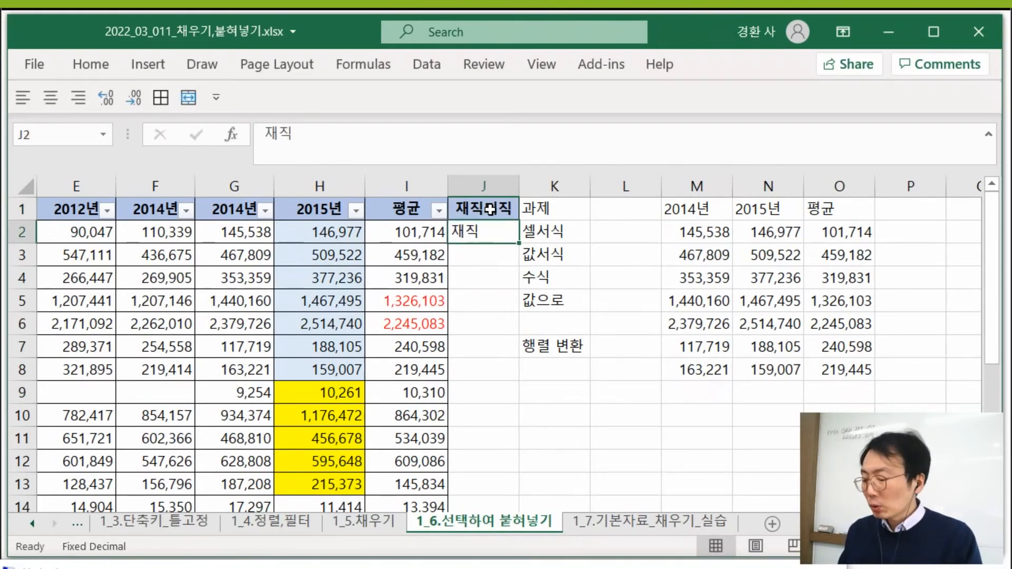
# - Enter the status code 1 in cells J2, J3 and J5, and the code 2 in J9
pyautogui.write('1')
pyautogui.press('Return')
pyautogui.write('1')
pyautogui.press('Return')
pyautogui.press('Return')
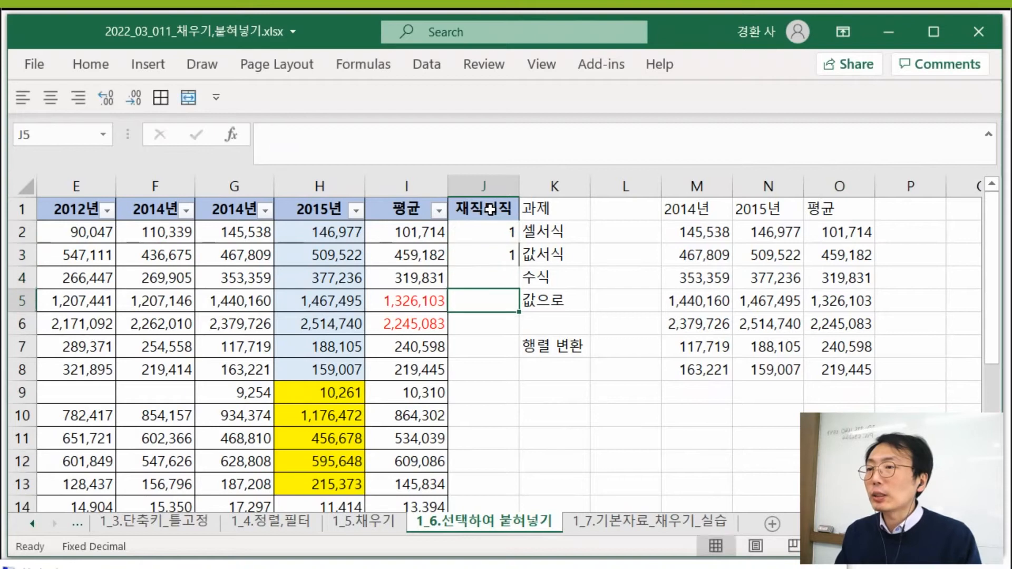
pyautogui.write('1')
pyautogui.press('Return')
pyautogui.press('Return')
pyautogui.press('Return')
pyautogui.press('Return')
pyautogui.write('2')
pyautogui.press('Return')
pyautogui.press('Return')
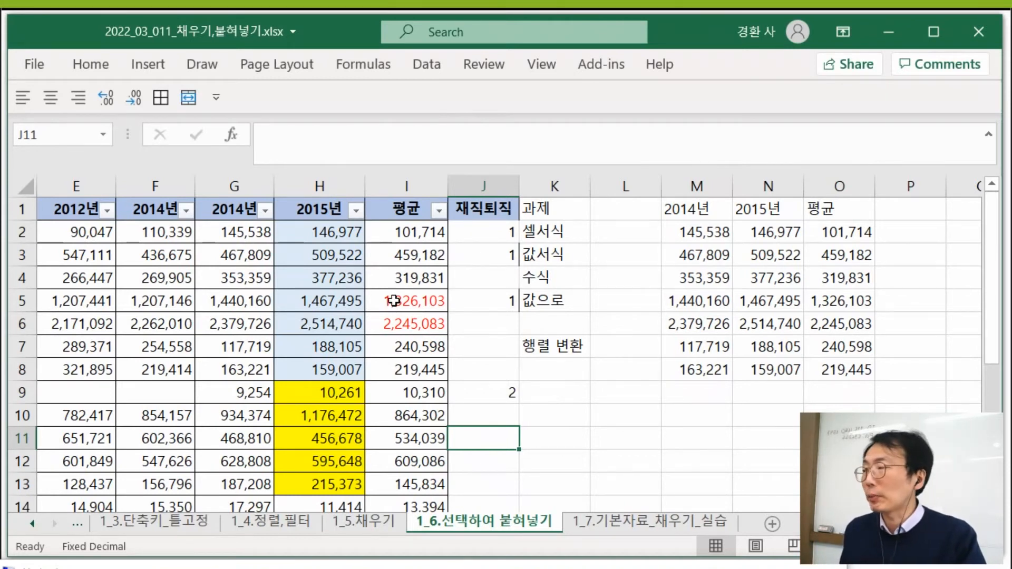
# - Clear the contents of column J and the pasted data in columns M to O
pyautogui.click(486, 184)
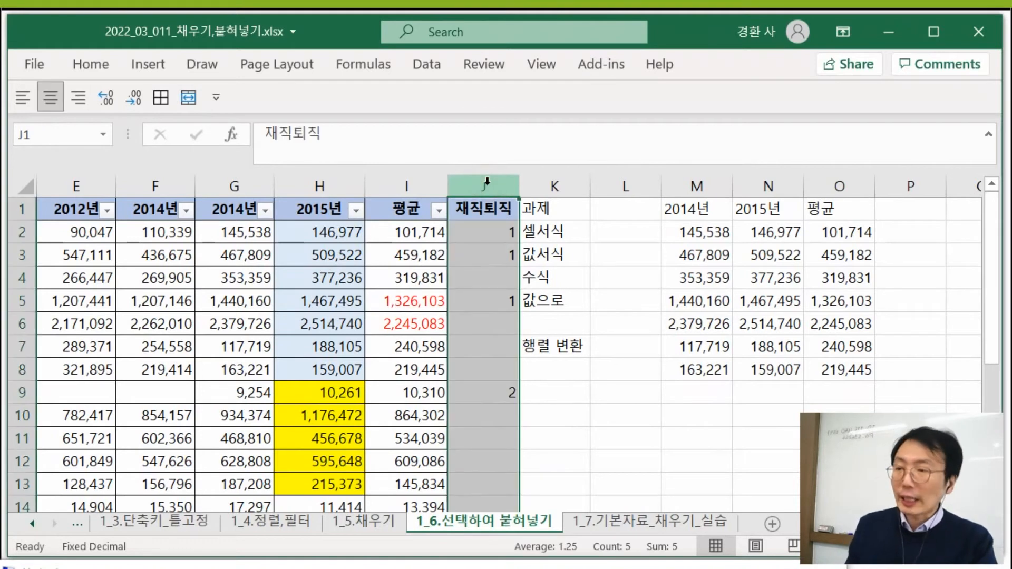
pyautogui.press('Delete')
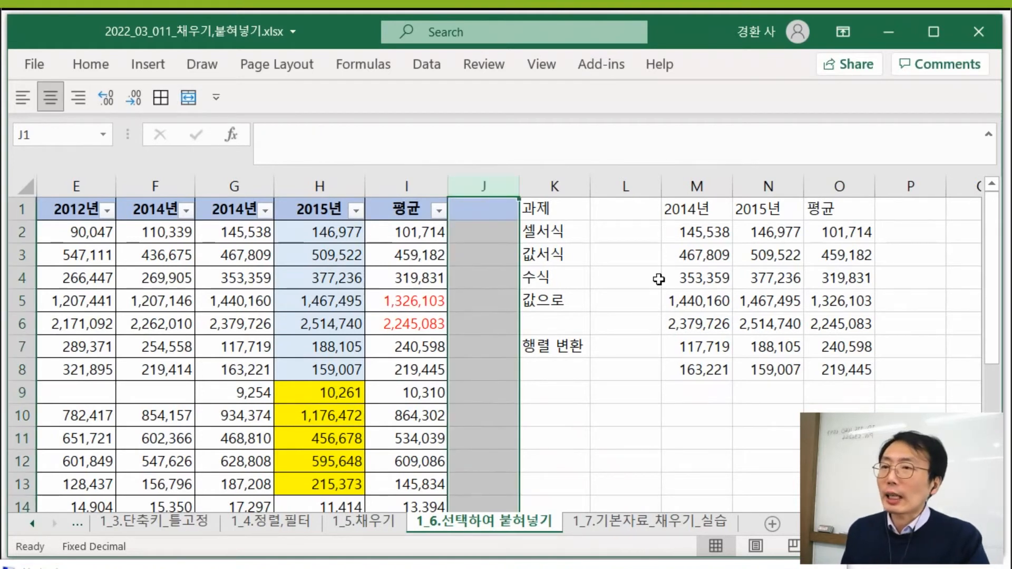
pyautogui.moveTo(696, 185); pyautogui.dragTo(830, 189)
pyautogui.click(774, 231)
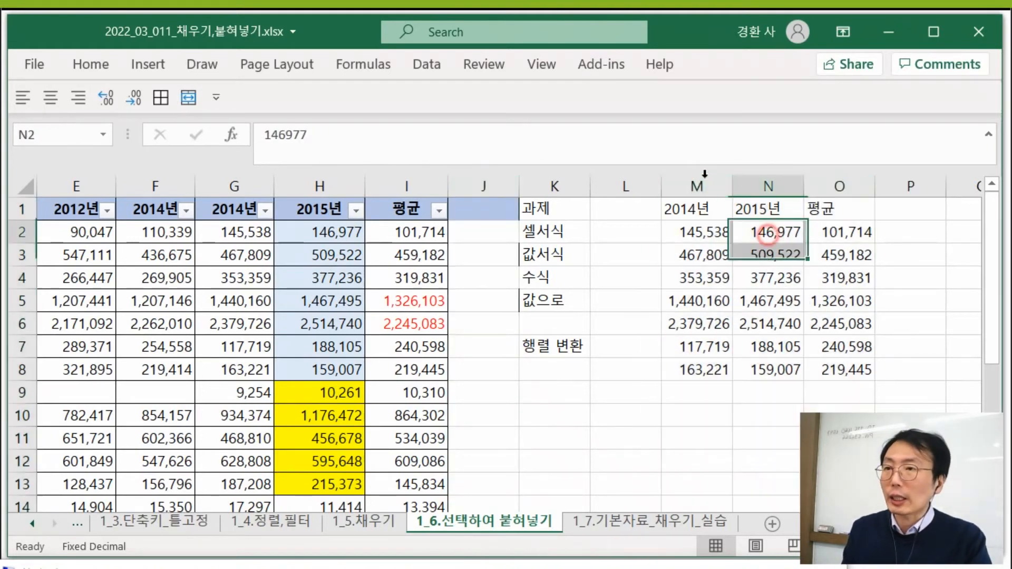
pyautogui.moveTo(696, 185); pyautogui.dragTo(863, 209)
pyautogui.press('Delete')
pyautogui.click(841, 285)
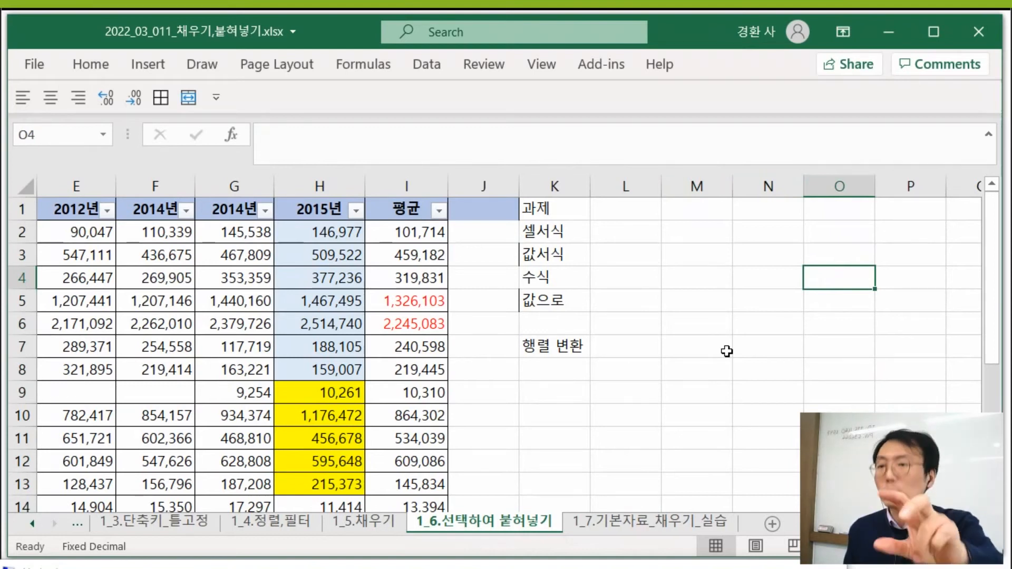
# - Copy G1:I8 and paste it at L8 with Paste Special, using Values and Transpose
pyautogui.click(490, 345)
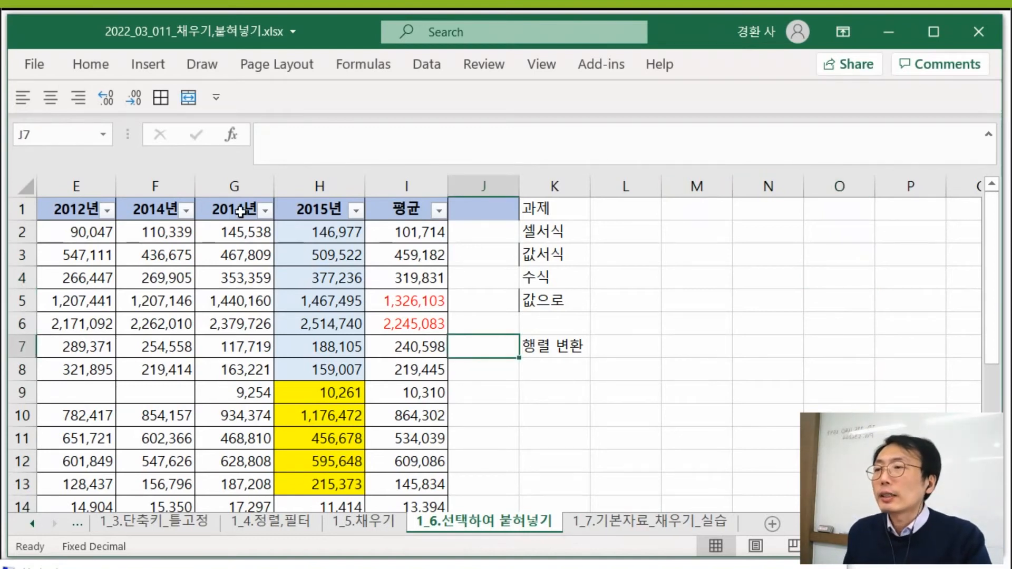
pyautogui.moveTo(242, 211); pyautogui.dragTo(415, 373)
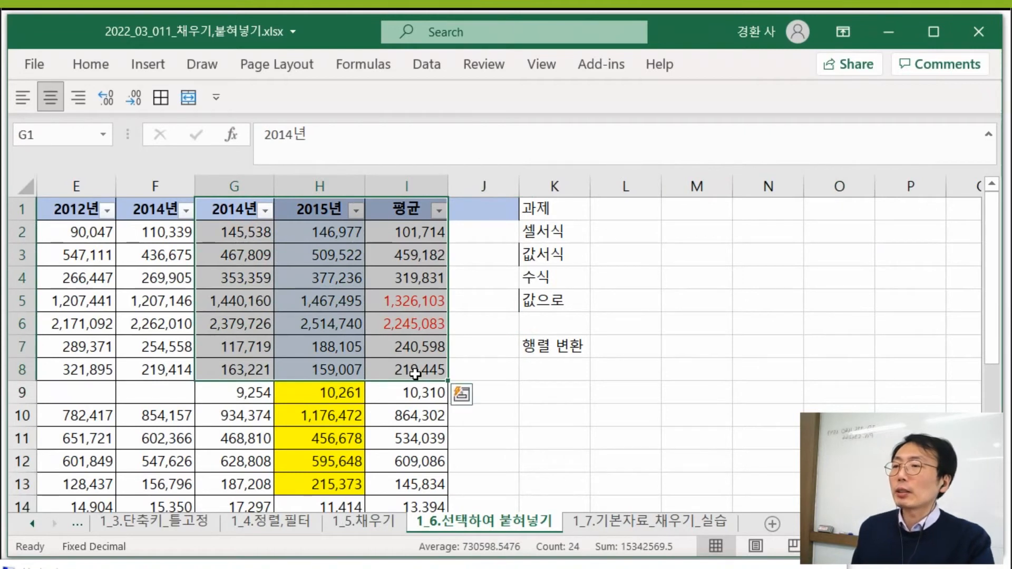
pyautogui.hotkey('ctrl', 'c')
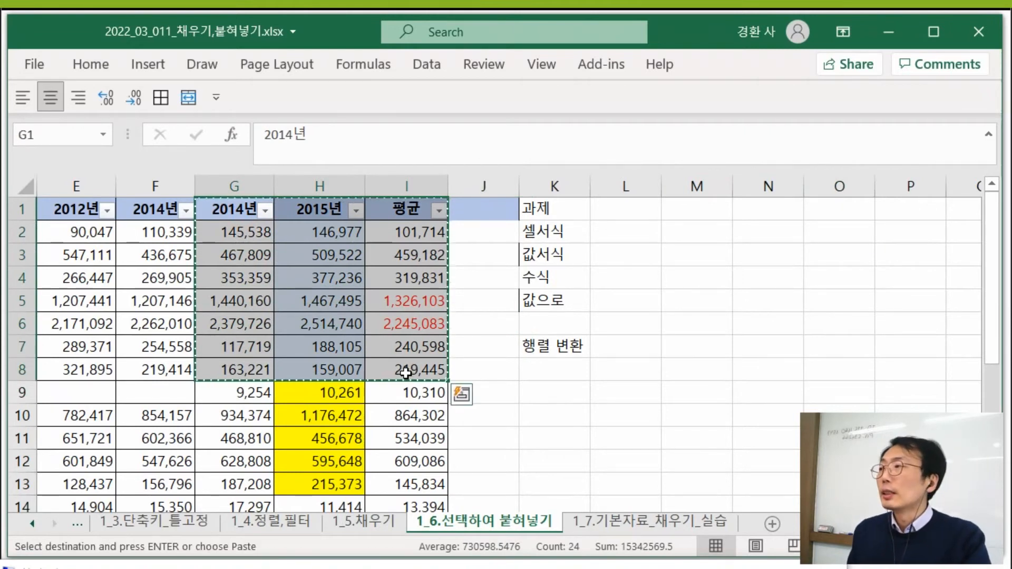
pyautogui.click(633, 371)
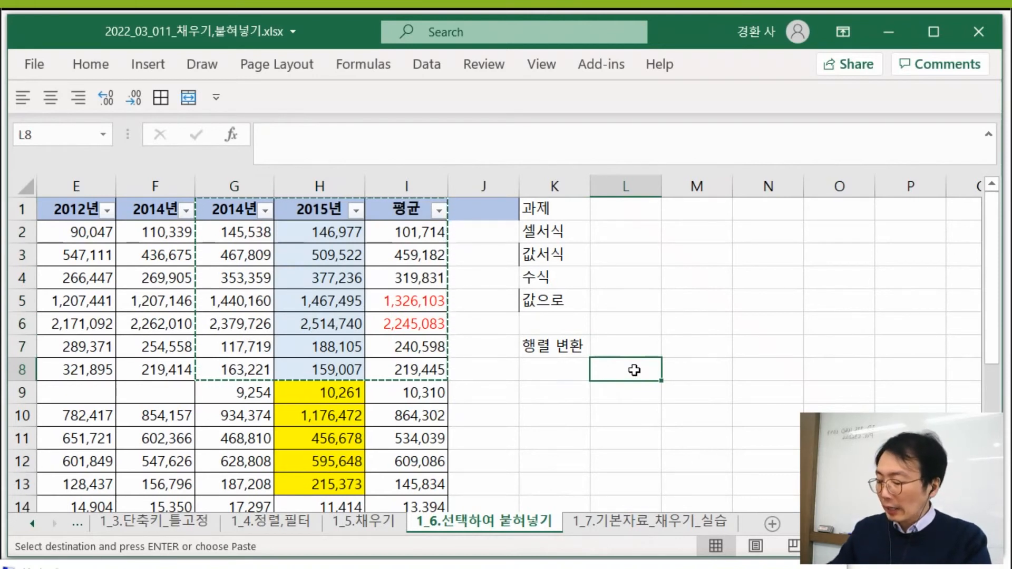
pyautogui.hotkey('ctrl', 'alt', 'v')
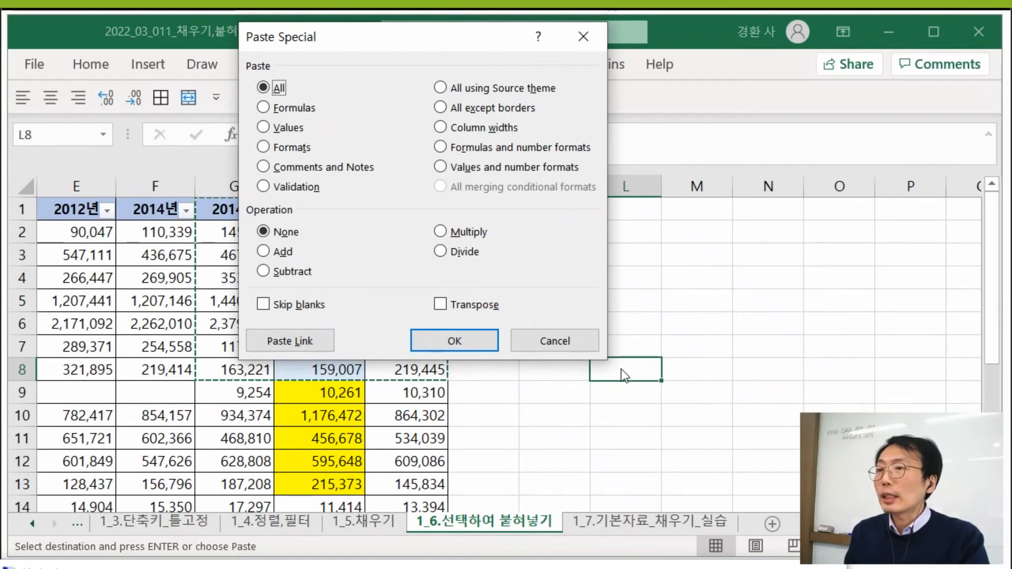
pyautogui.click(485, 305)
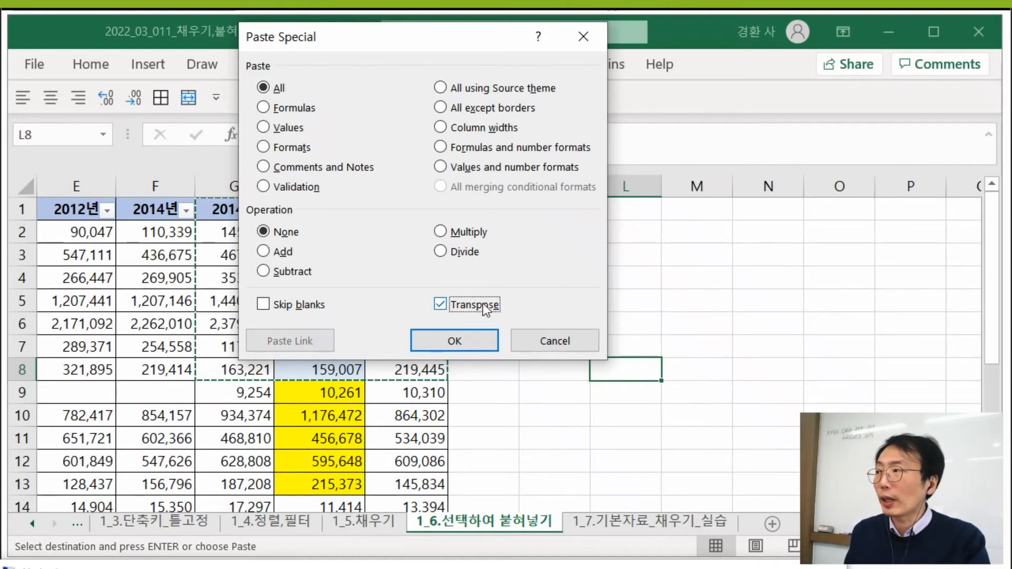
pyautogui.click(299, 131)
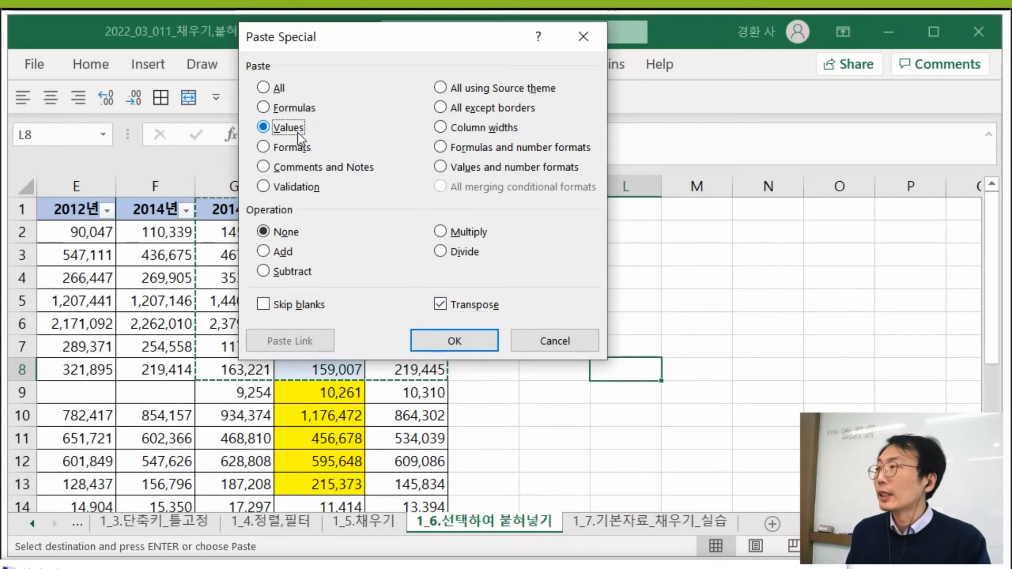
pyautogui.press('Return')
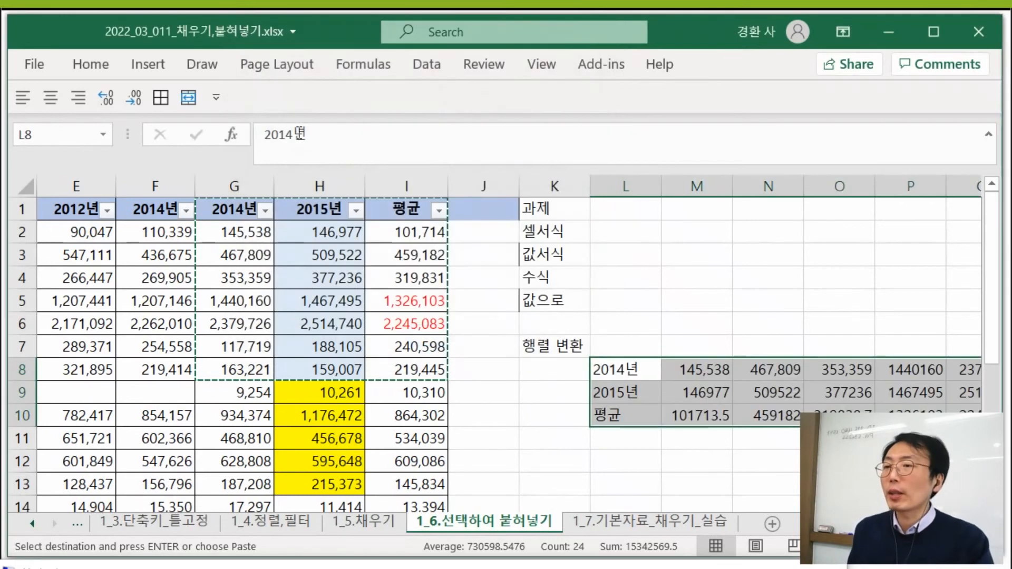
# - Compare the number formats of the transposed 2014년 row with those of the 2015년 and 평균 rows in M8:P10
pyautogui.click(707, 416)
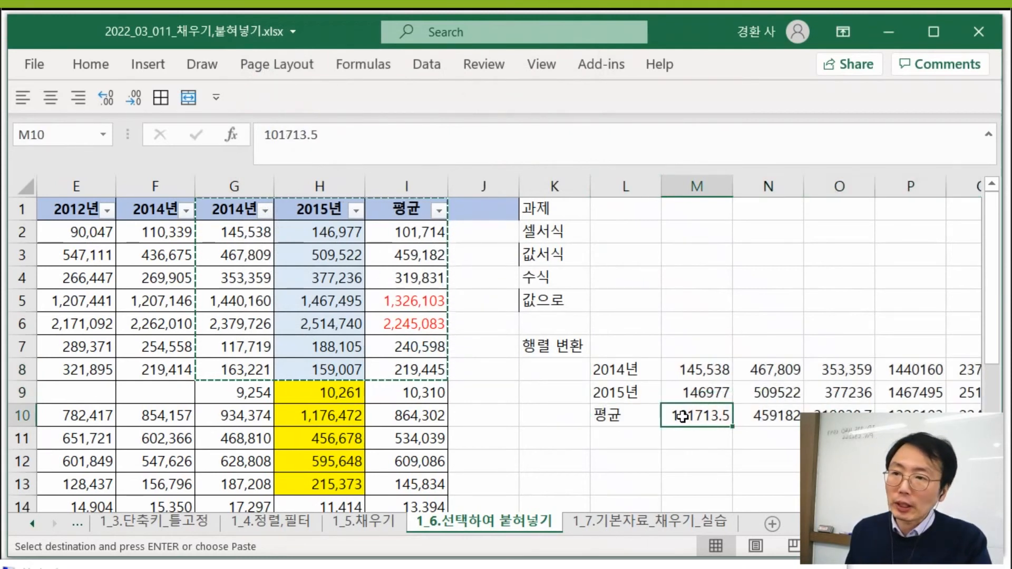
pyautogui.click(709, 365)
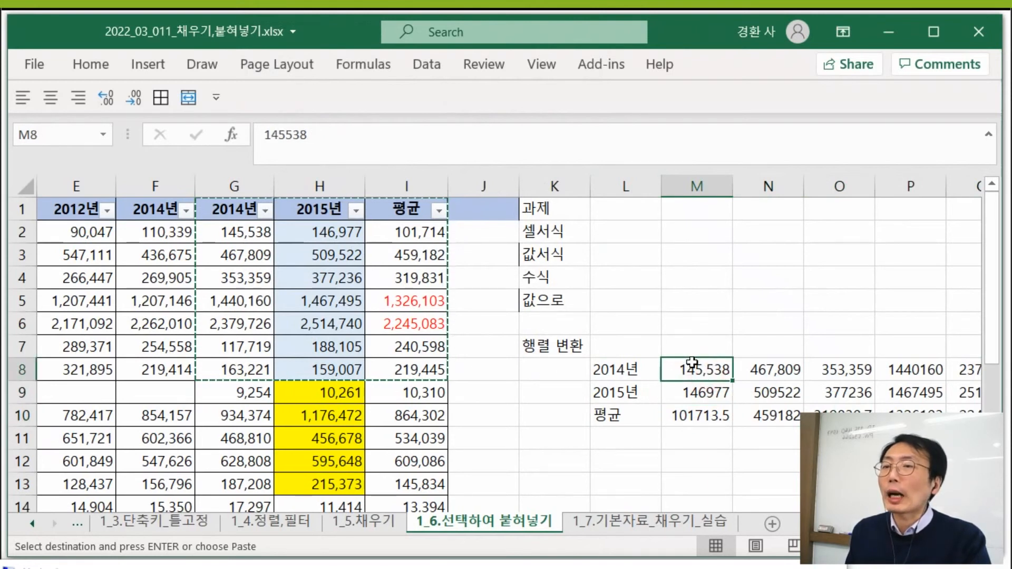
pyautogui.moveTo(692, 363); pyautogui.dragTo(917, 369)
pyautogui.click(721, 394)
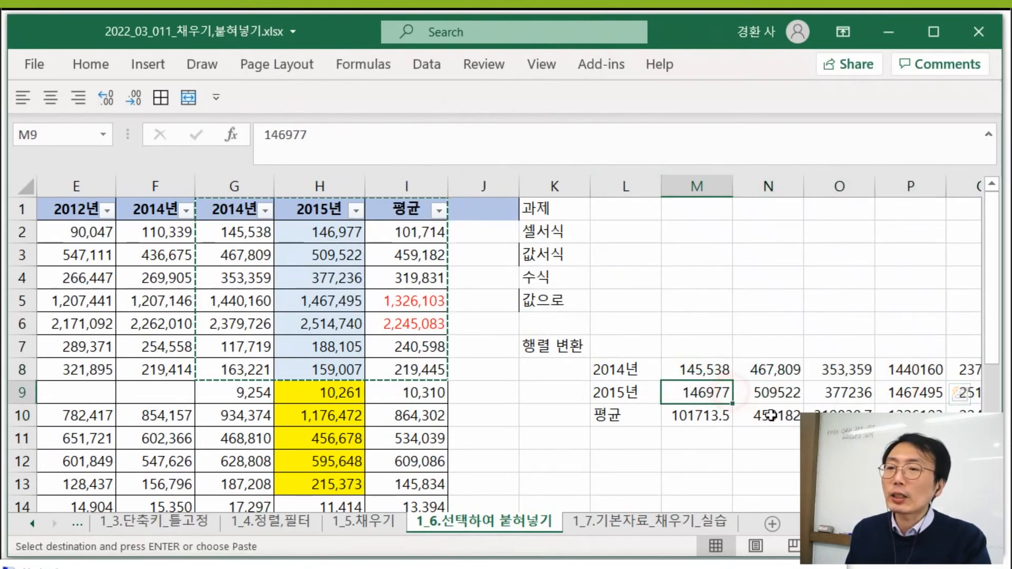
pyautogui.moveTo(771, 415); pyautogui.dragTo(909, 417)
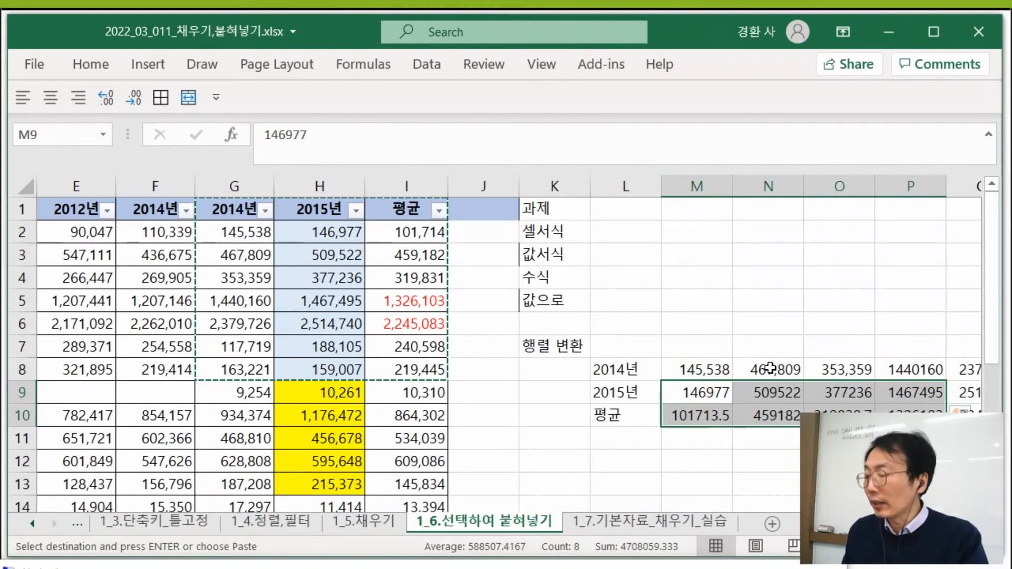
# - Undo the transposed values paste at L8
pyautogui.hotkey('ctrl', 'z')
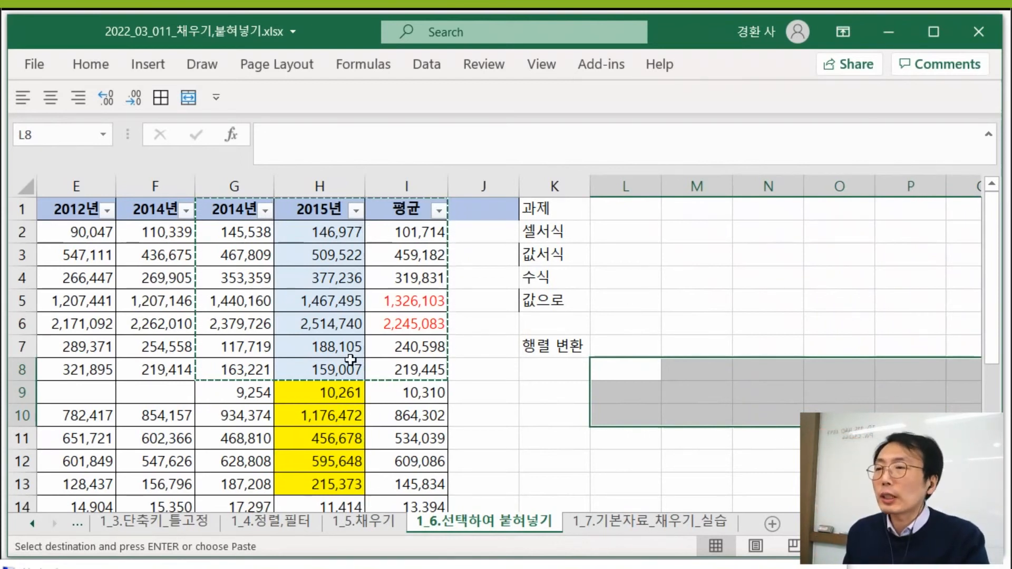
pyautogui.click(673, 281)
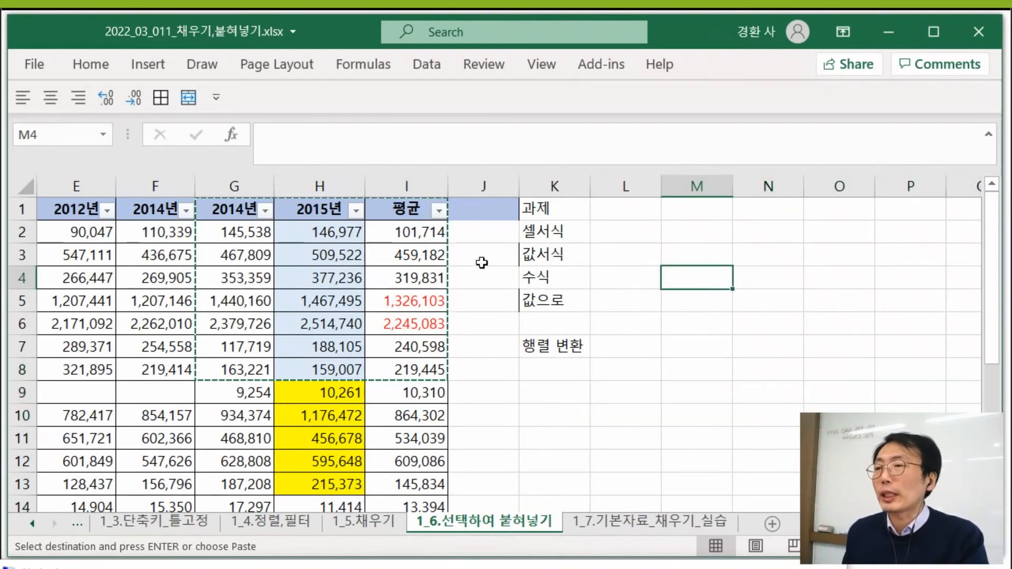
# - Copy G1:I9 and paste it at L8 with Paste Special, using Formulas and number formats together with Transpose
pyautogui.moveTo(227, 209); pyautogui.dragTo(424, 381)
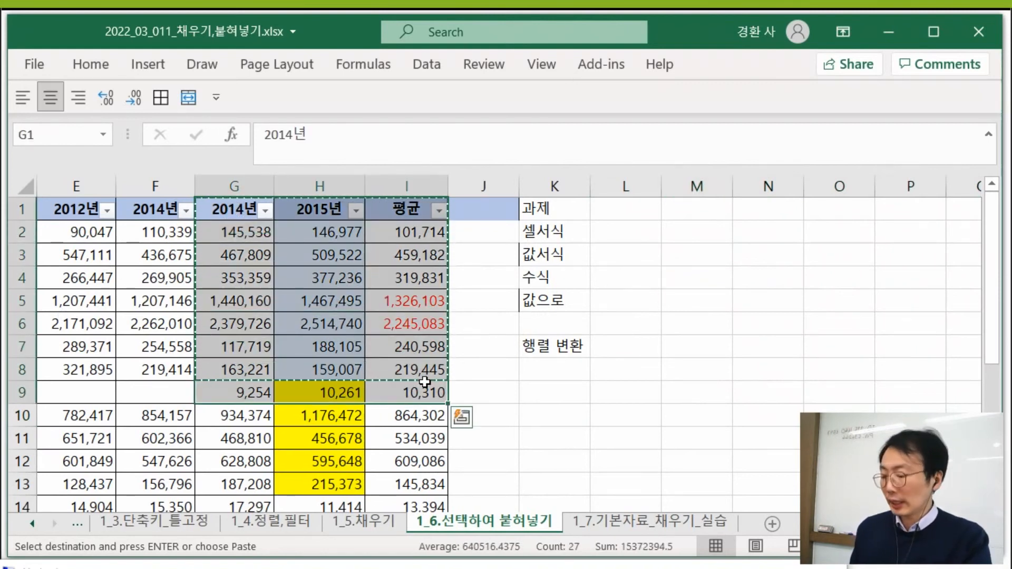
pyautogui.click(629, 371)
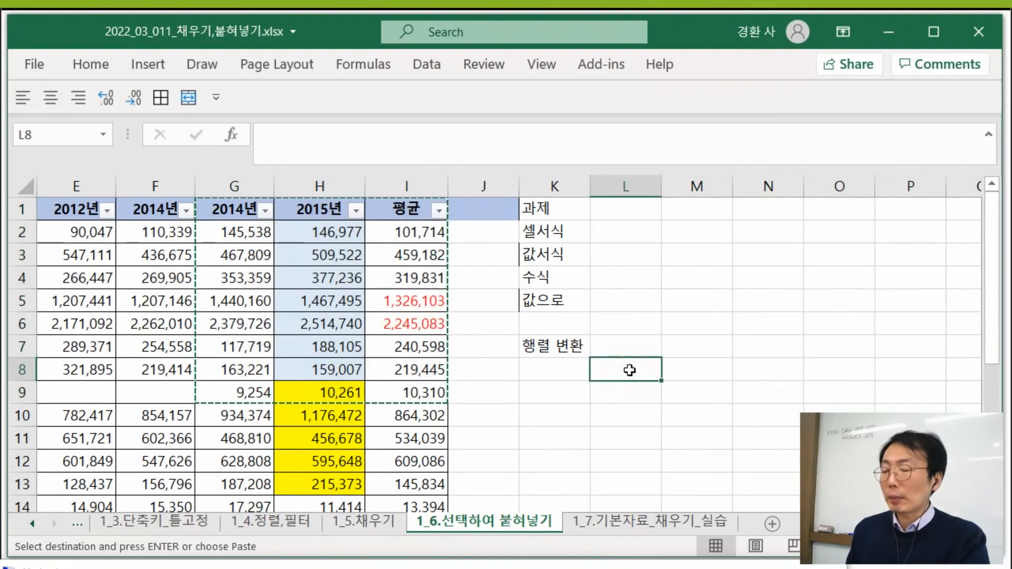
pyautogui.hotkey('ctrl', 'alt', 'v')
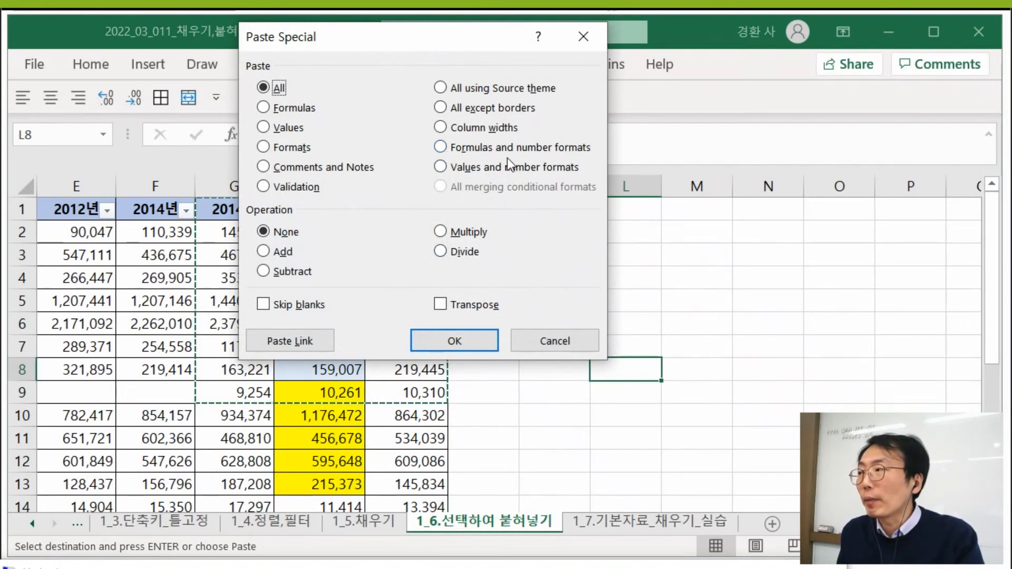
pyautogui.click(442, 149)
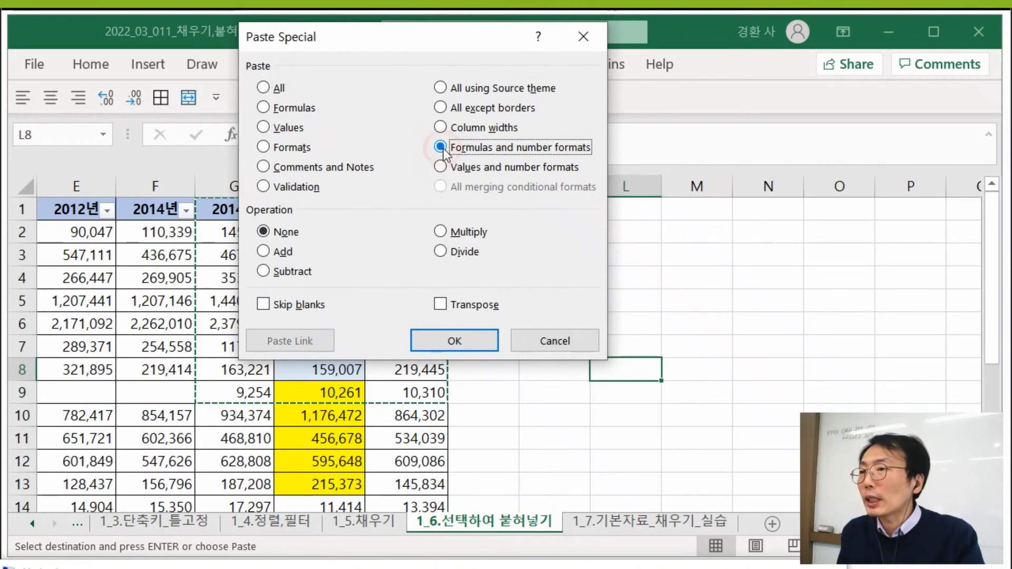
pyautogui.click(440, 306)
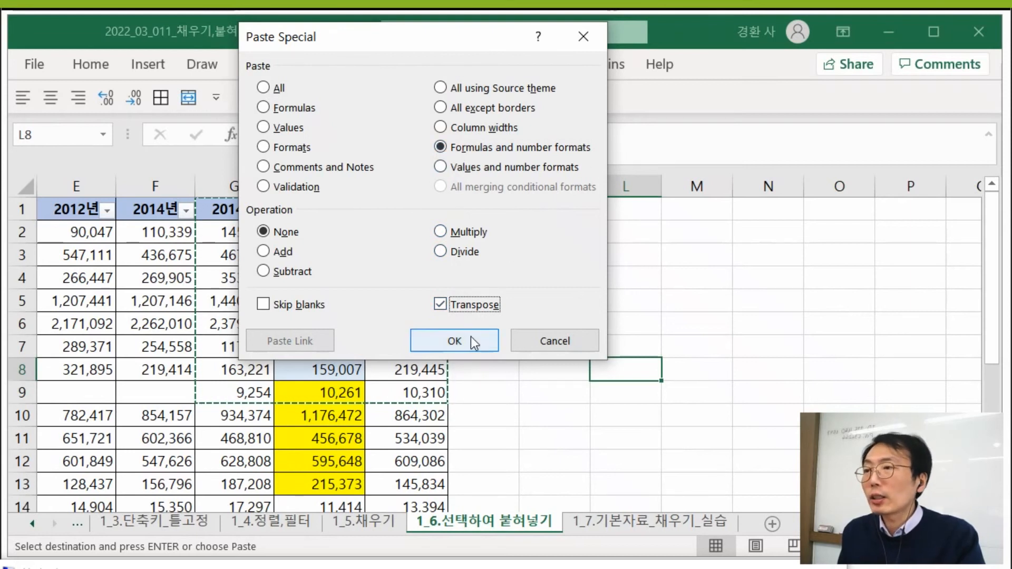
pyautogui.click(443, 350)
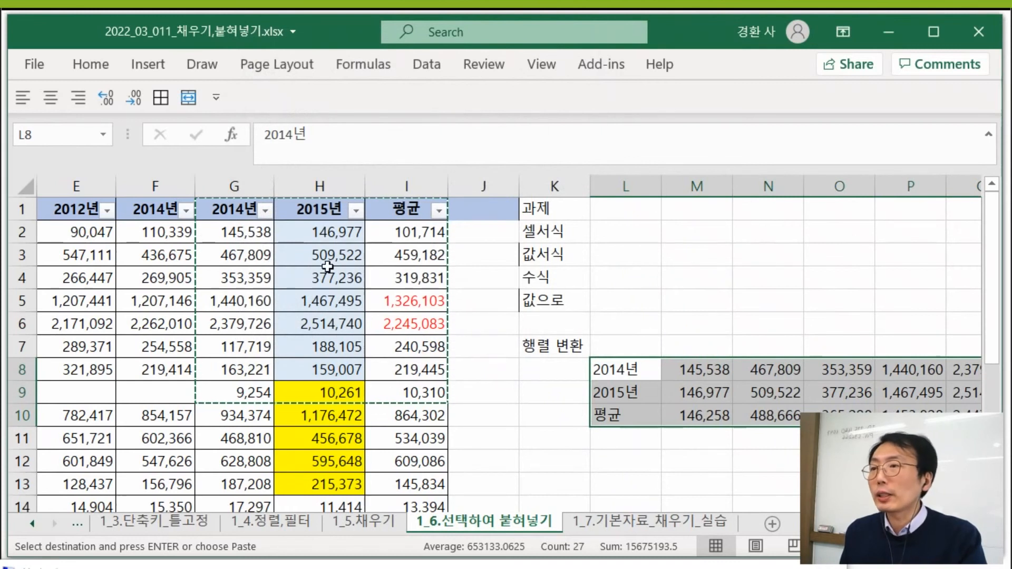
# - Compare the source average formula in I2 with the formula in M10 of the transposed 평균 row
pyautogui.click(322, 298)
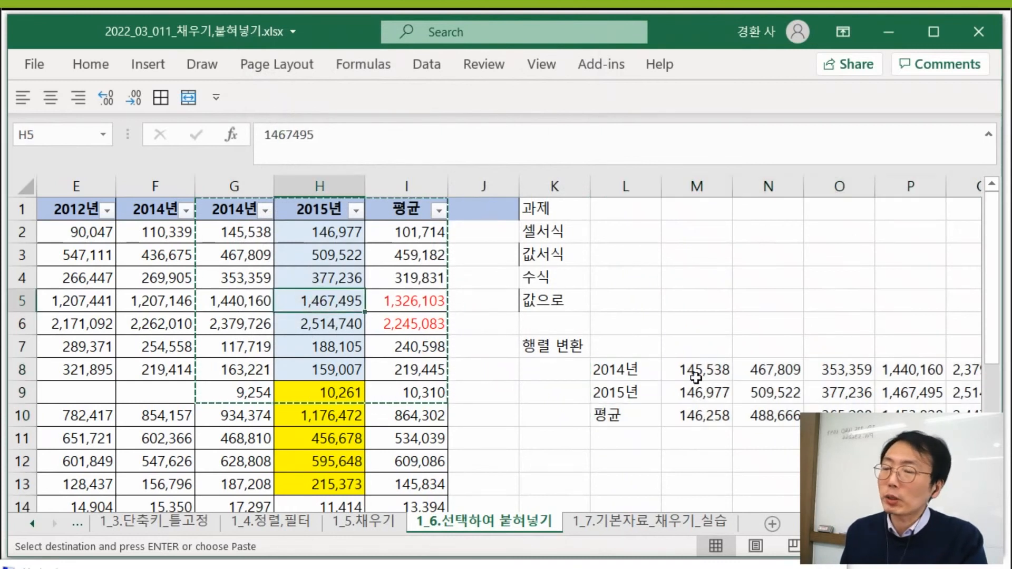
pyautogui.click(414, 232)
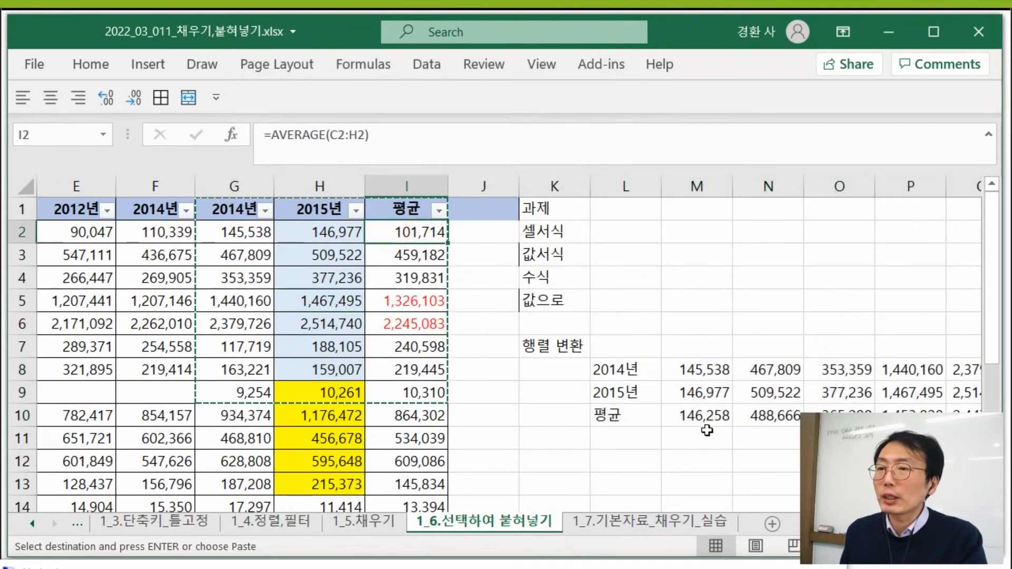
pyautogui.click(705, 420)
pyautogui.doubleClick(705, 419)
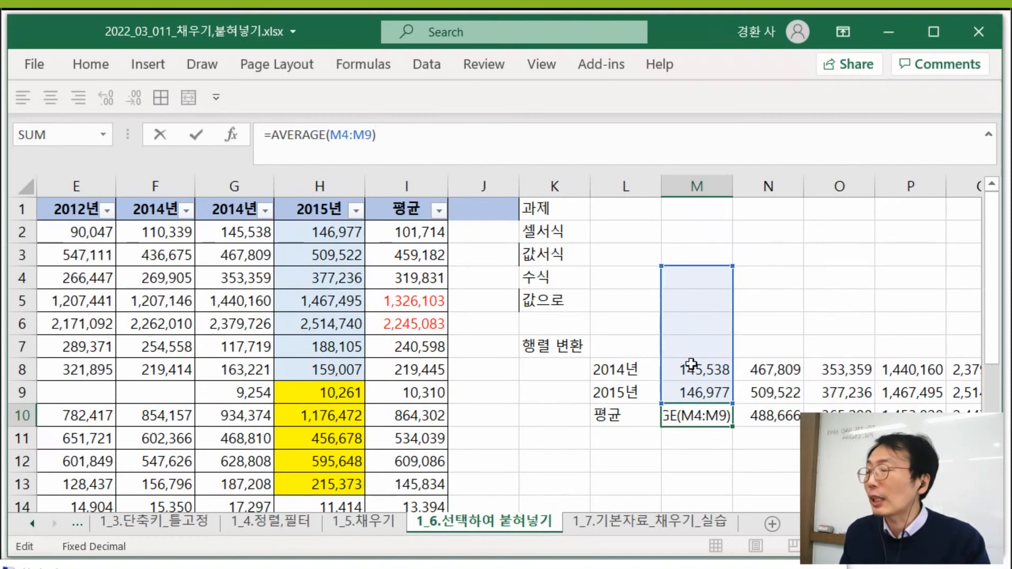
pyautogui.hotkey('ctrl', 'Return')
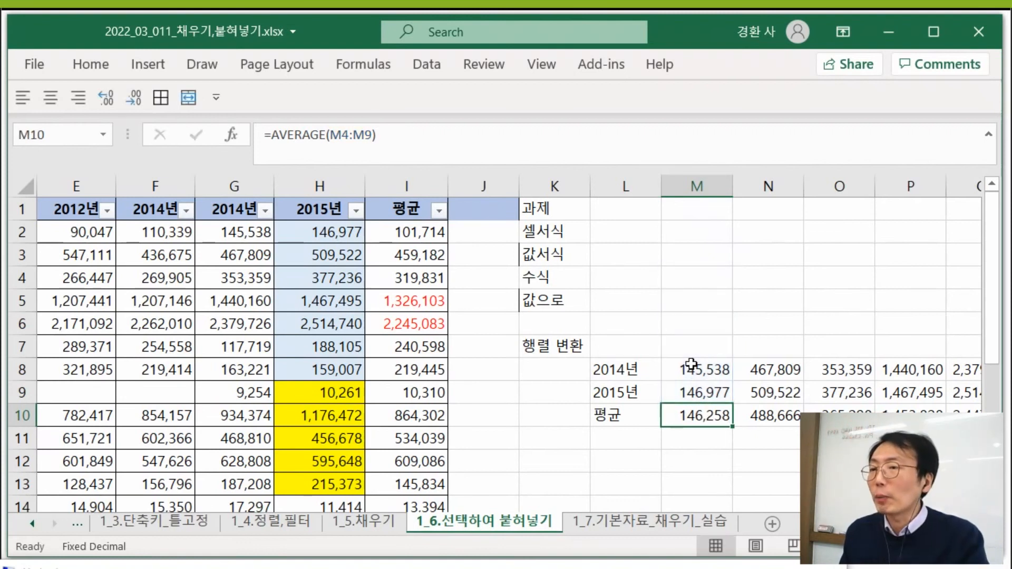
# - Undo the transposed formulas and number formats paste at L8
pyautogui.hotkey('ctrl', 'z')
pyautogui.hotkey('ctrl', 'z')
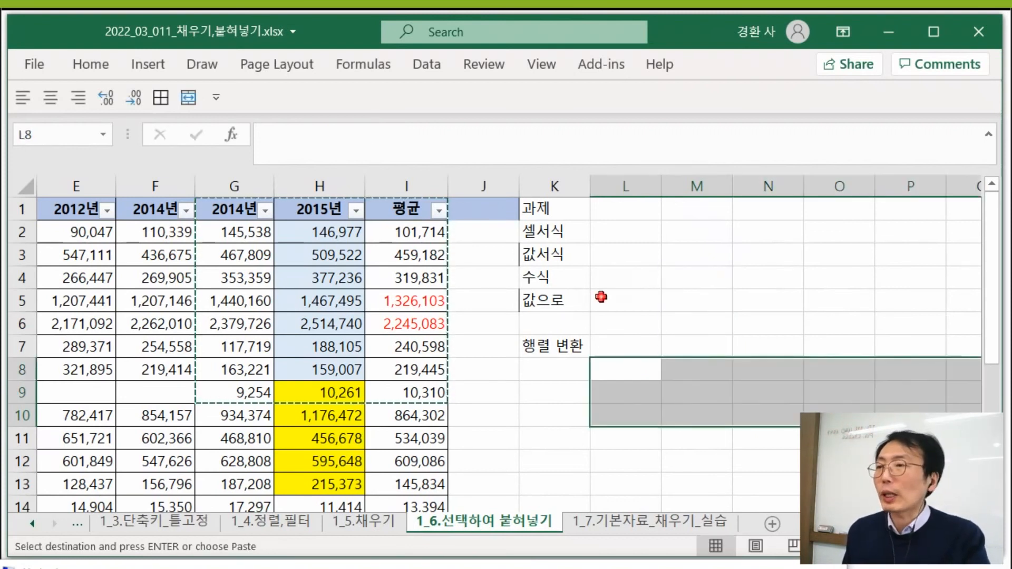
pyautogui.click(602, 296)
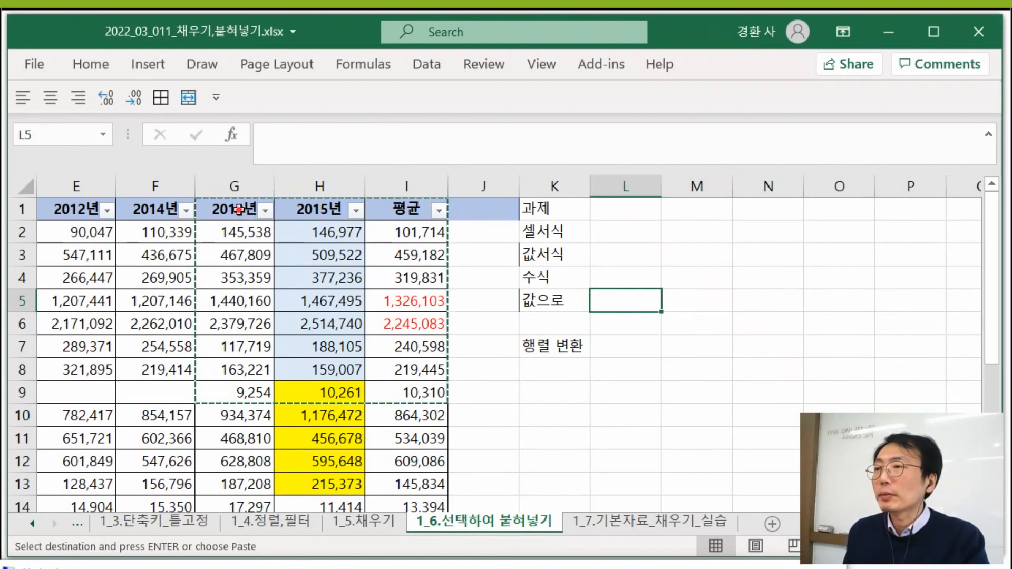
# - Copy G1:I9 and paste it at L7 with Paste Special, using Values and number formats together with Transpose
pyautogui.moveTo(239, 210); pyautogui.dragTo(418, 392)
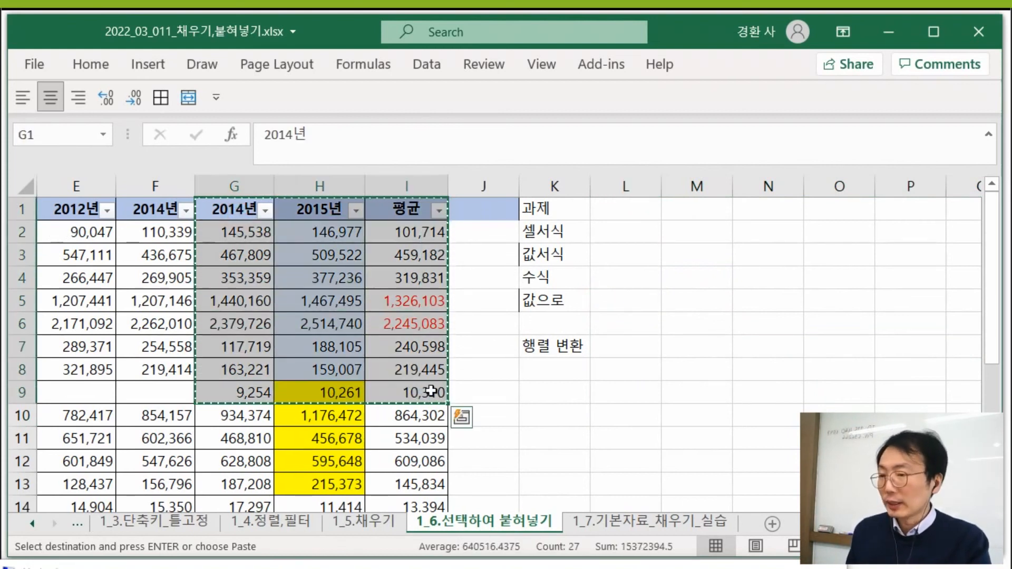
pyautogui.click(625, 347)
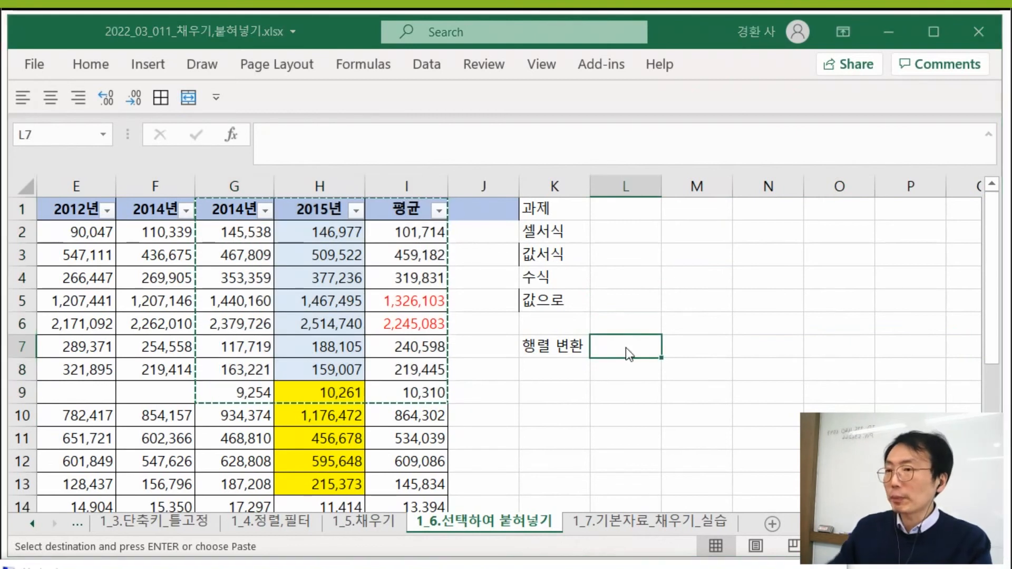
pyautogui.hotkey('ctrl', 'alt', 'v')
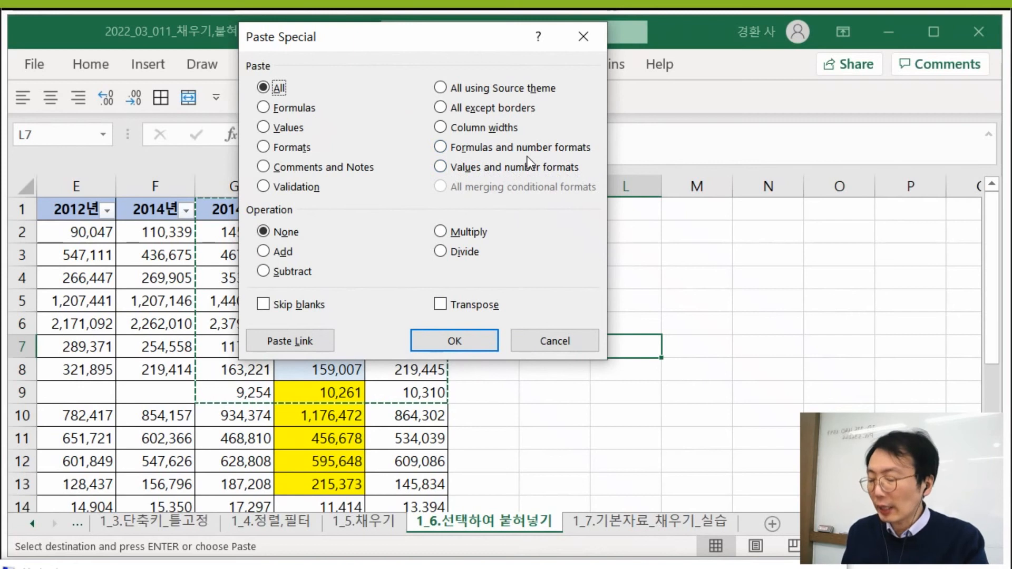
pyautogui.click(33, 567)
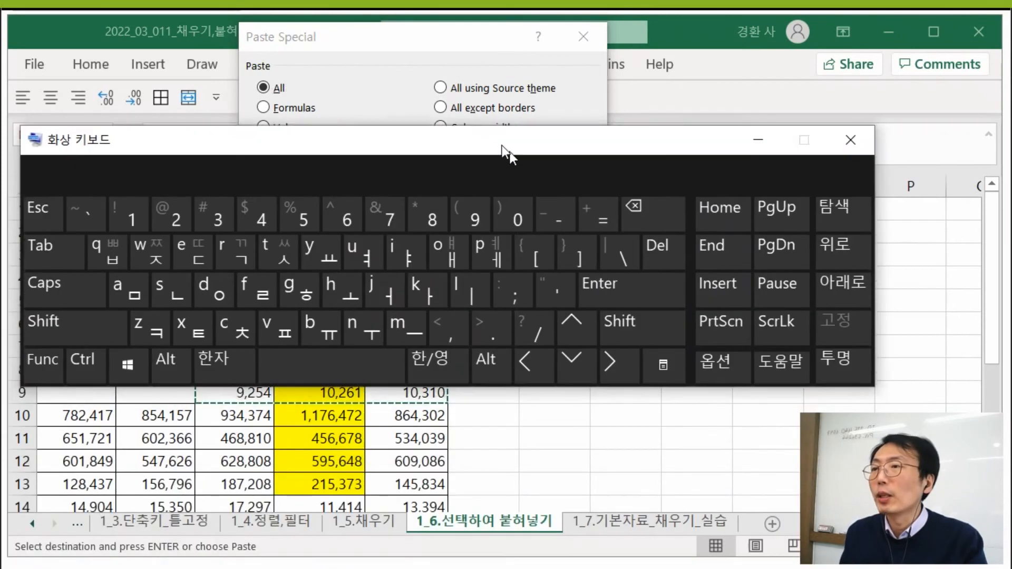
pyautogui.click(364, 251)
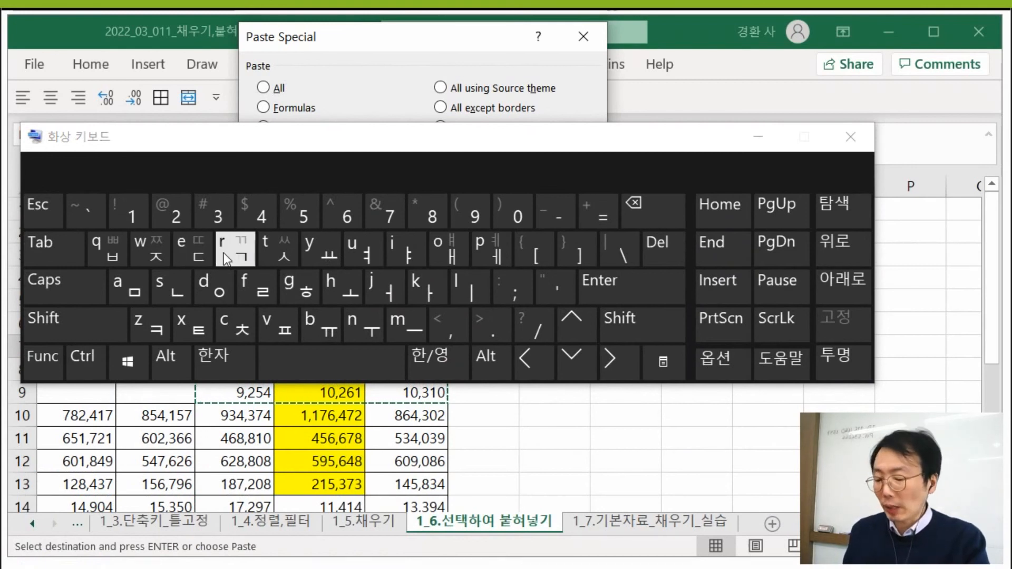
pyautogui.press('Return')
pyautogui.click(850, 137)
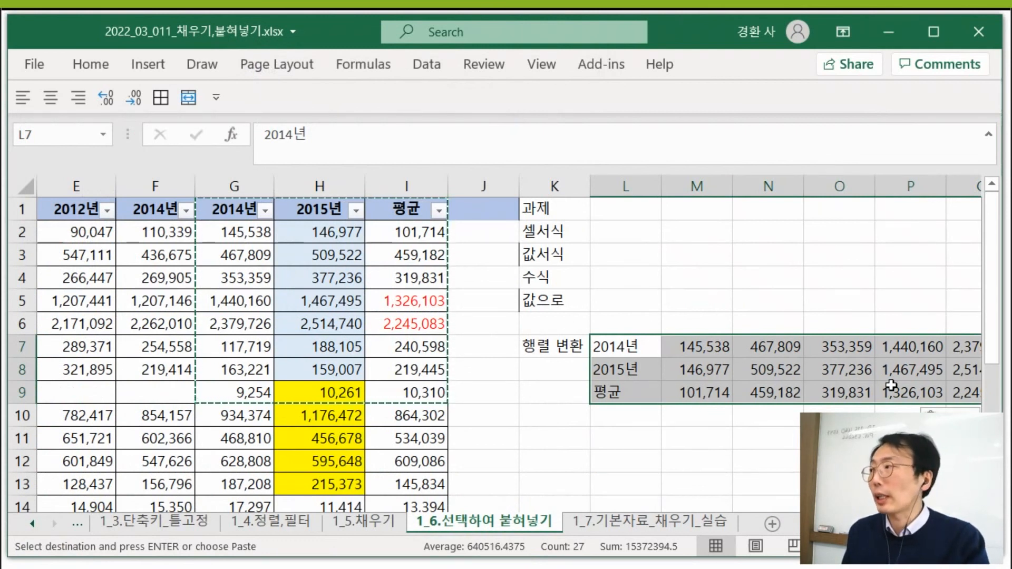
# - Check the content of M9 in the transposed 평균 row and undo the paste at L7
pyautogui.click(722, 388)
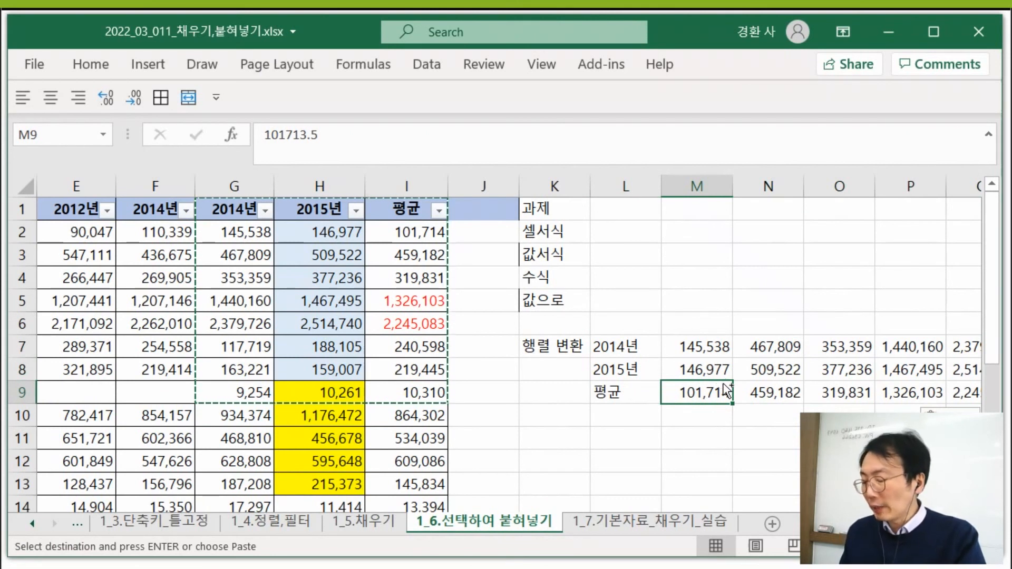
pyautogui.hotkey('ctrl', 'z')
pyautogui.click(725, 365)
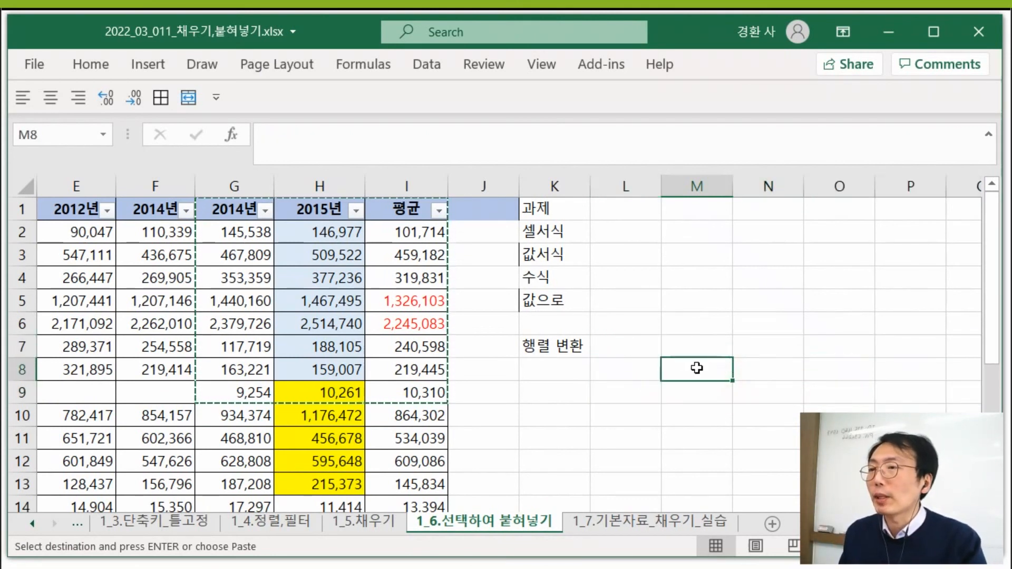
pyautogui.click(164, 218)
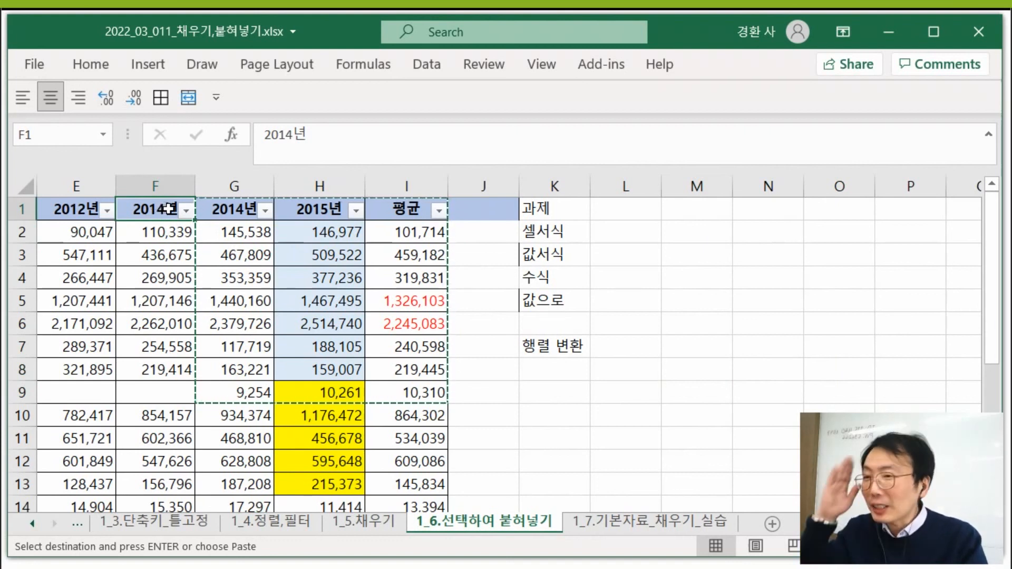
# - Copy G1:I12 and paste it at L8 with Paste Special, using Values and number formats together with Transpose
pyautogui.moveTo(237, 209); pyautogui.dragTo(413, 450)
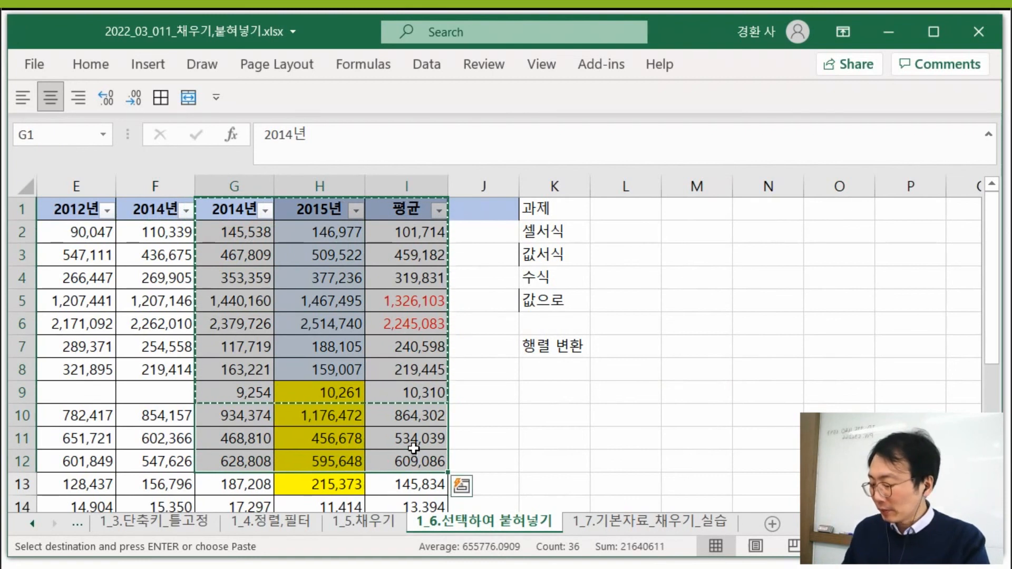
pyautogui.click(638, 376)
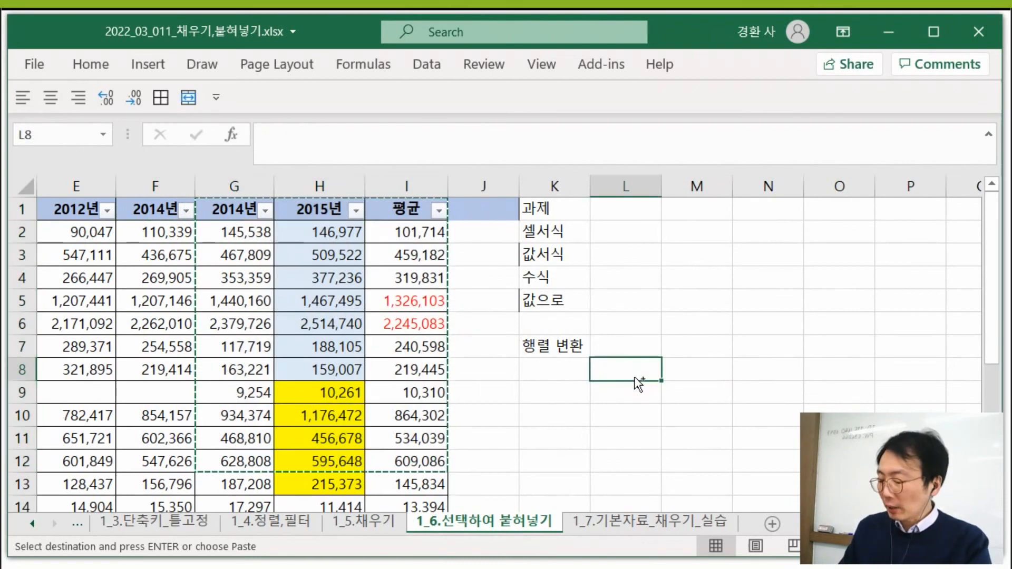
pyautogui.hotkey('ctrl', 'alt', 'v')
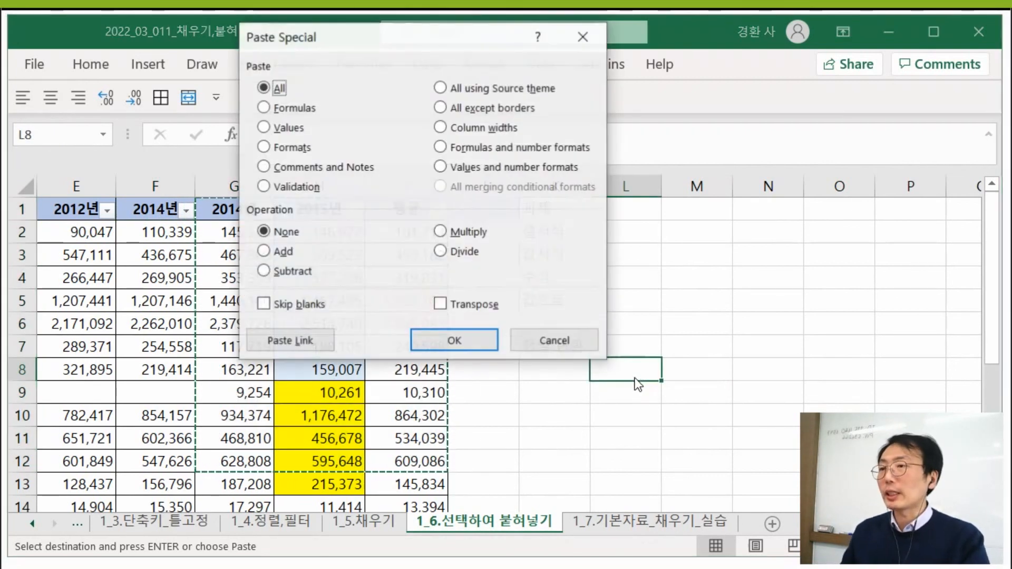
pyautogui.press('u')
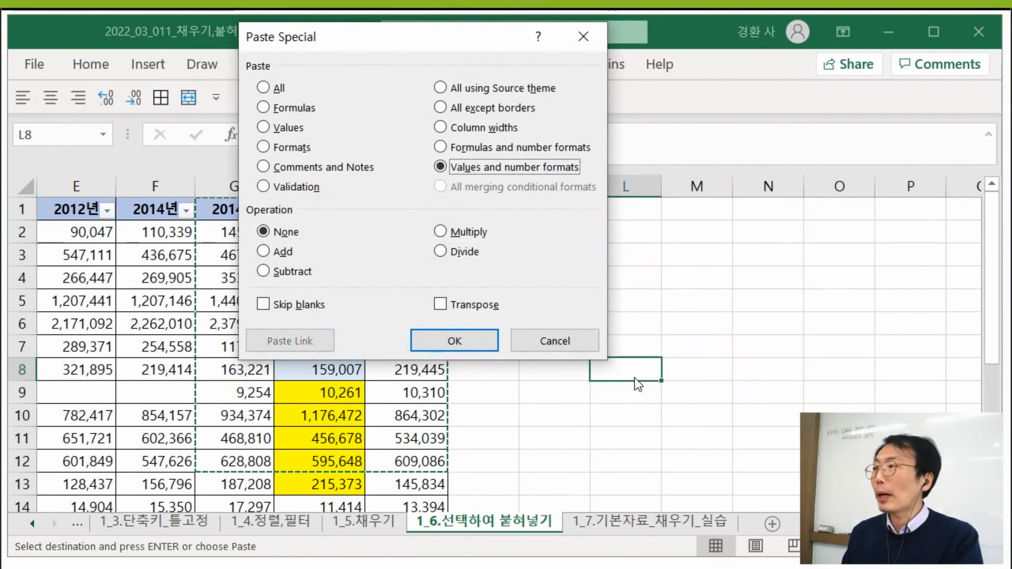
pyautogui.press('e')
pyautogui.press('Return')
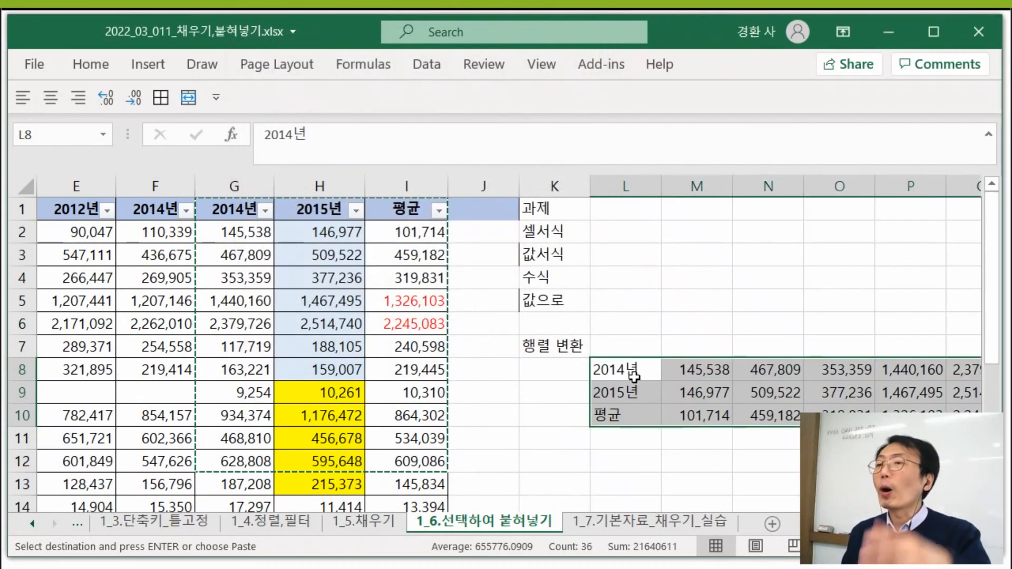